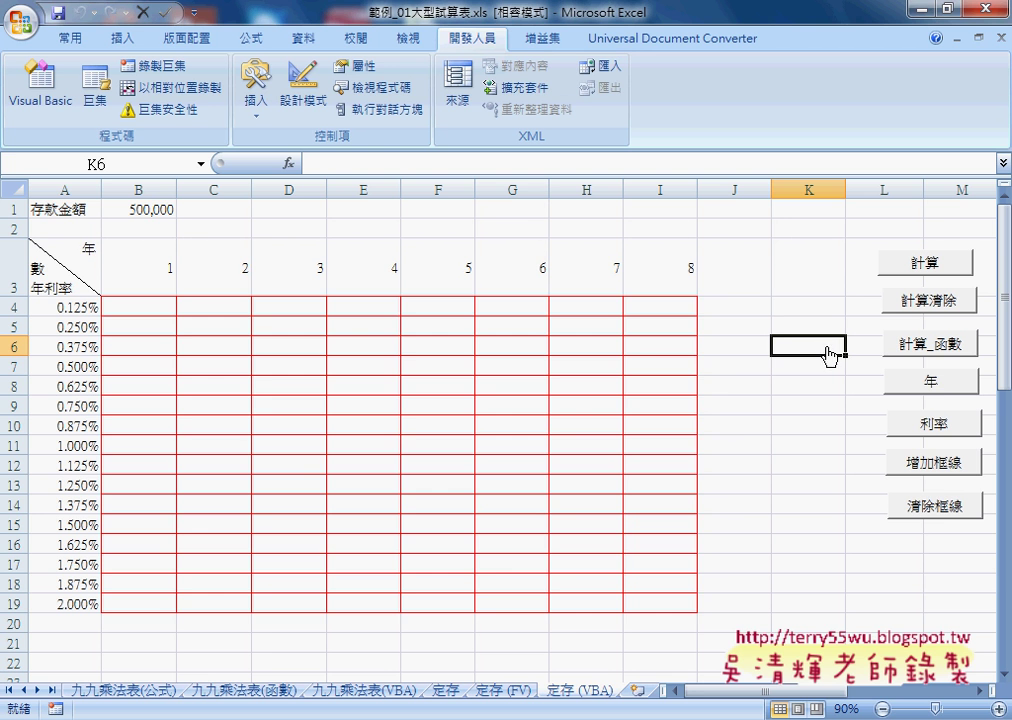
Clear the red borders from the B4:I19 rate grid and select the year headers B3:I3.
left_click(943, 508)
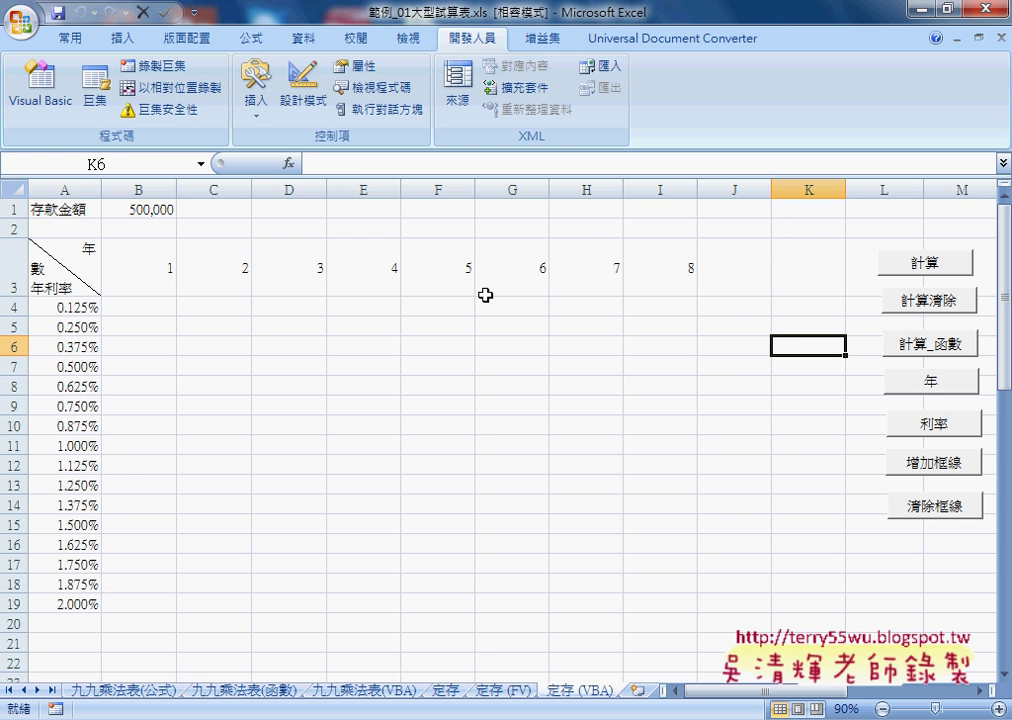
left_click_drag(158, 266, 664, 265)
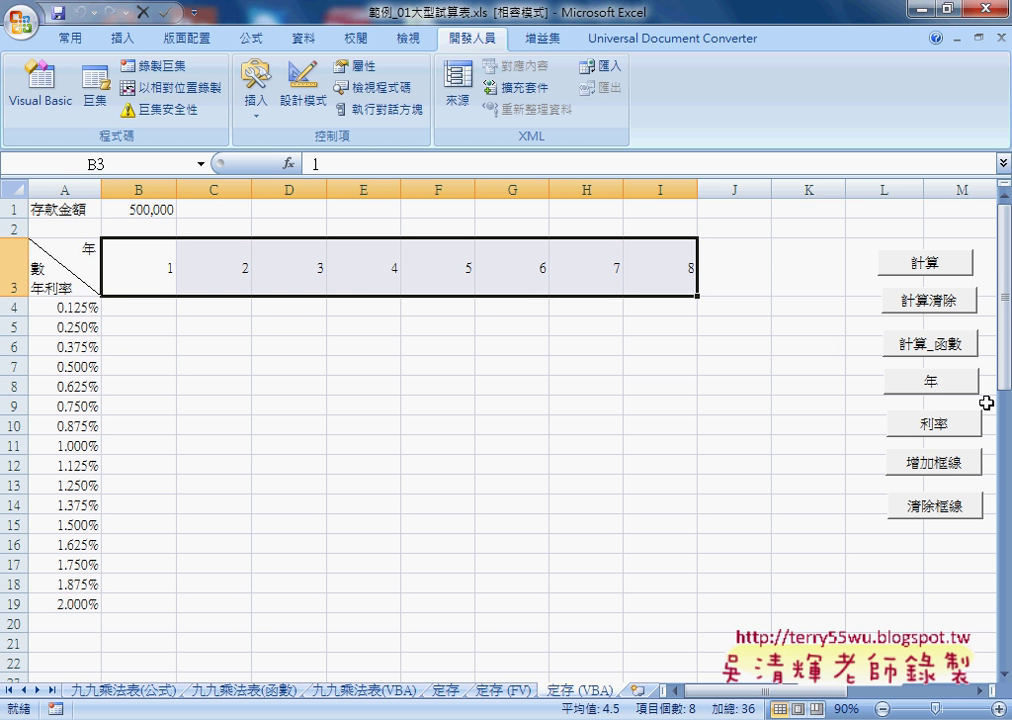
Run the 年 macro and mark the entered year count 5 on screen.
left_click(933, 384)
type("5")
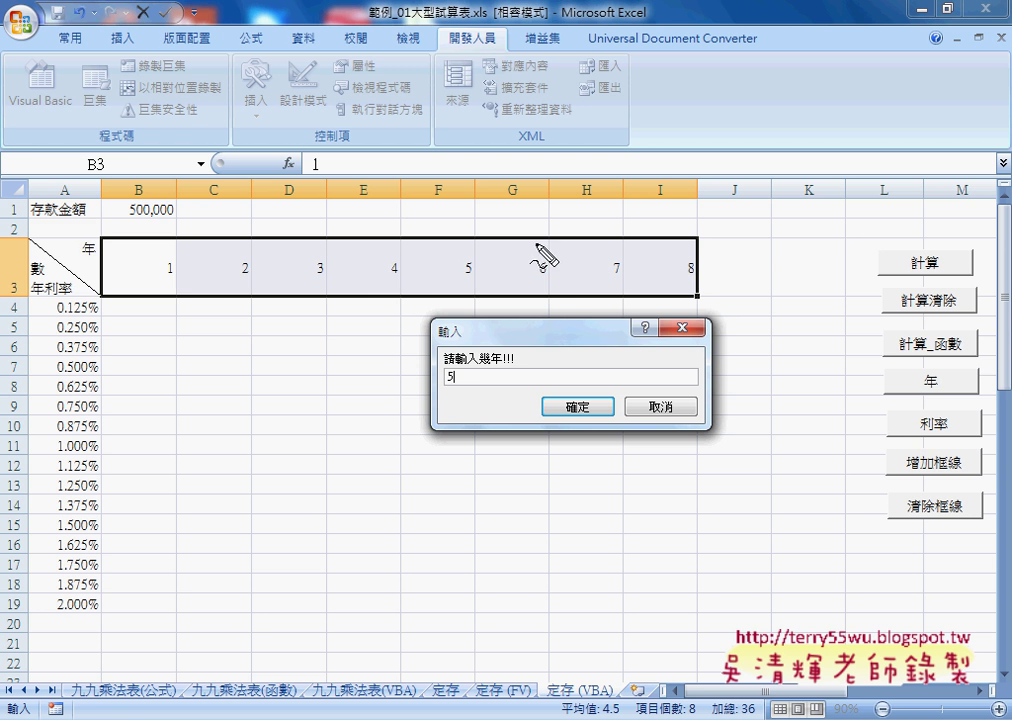
left_click_drag(163, 268, 693, 281)
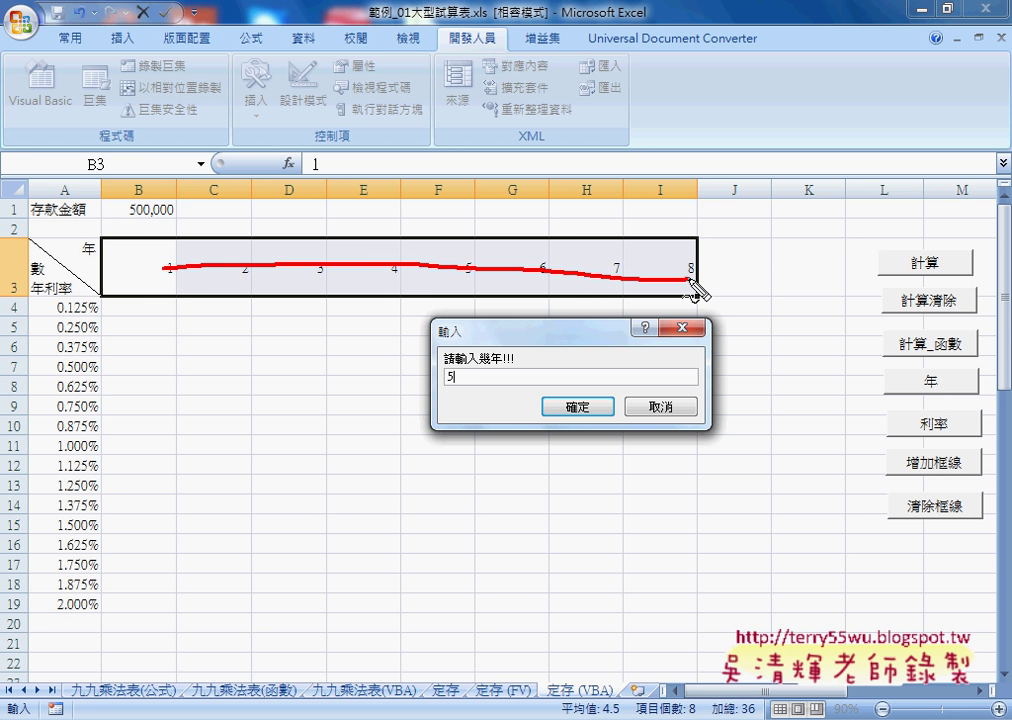
left_click_drag(460, 365, 468, 386)
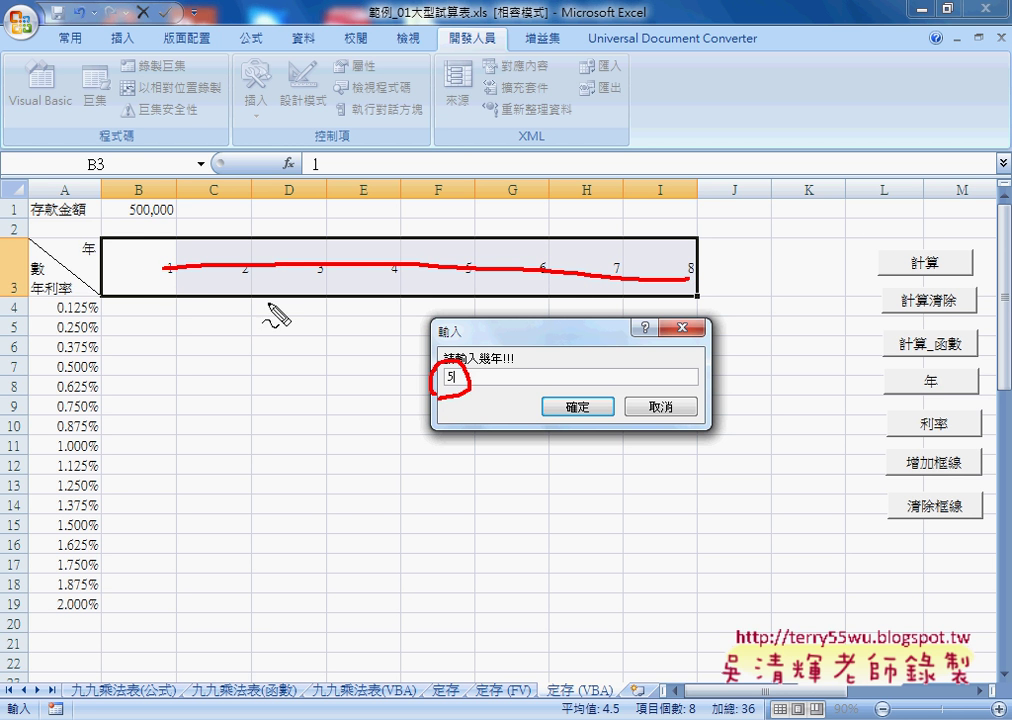
left_click_drag(146, 236, 142, 272)
Annotate year headers 1 to 5 with an arrow, then confirm 5 years.
mouse_move(468, 247)
left_mouse_down()
mouse_move(474, 264)
mouse_move(466, 250)
left_mouse_up()
left_click_drag(180, 265, 455, 267)
mouse_move(410, 255)
left_mouse_down()
mouse_move(455, 268)
mouse_move(410, 285)
left_mouse_up()
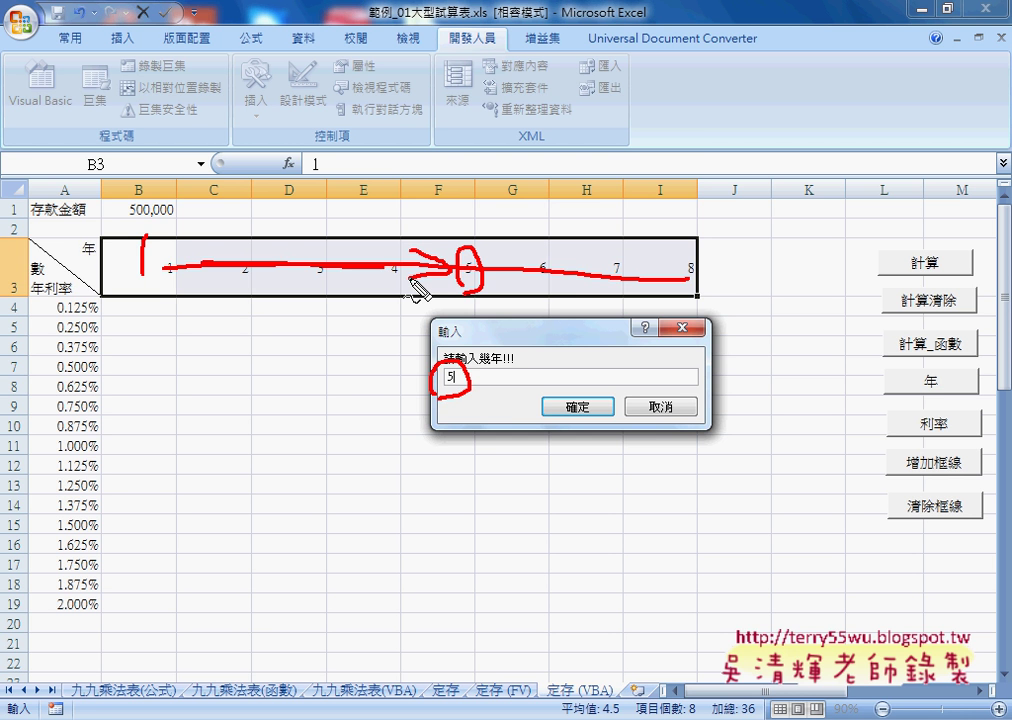
key("Escape")
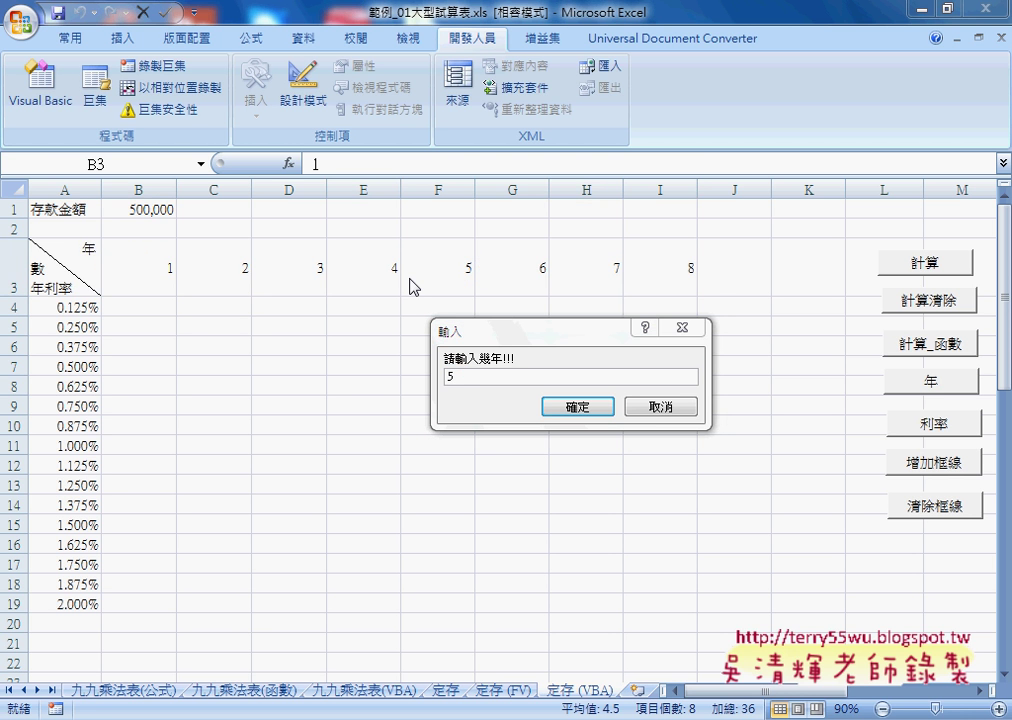
left_click(577, 407)
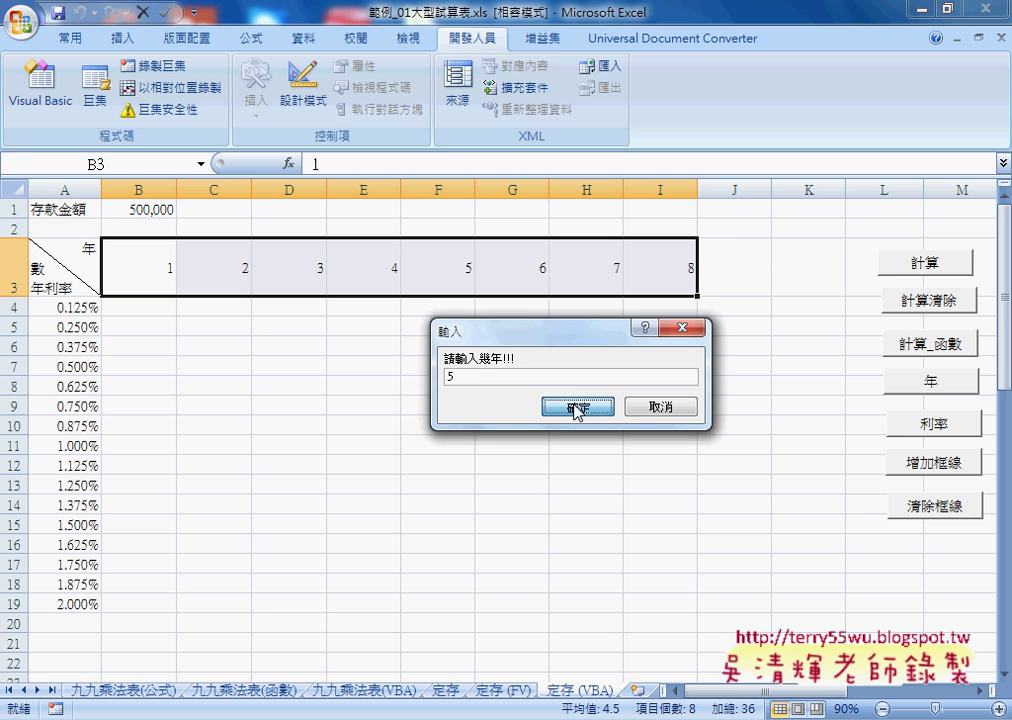
left_click(577, 407)
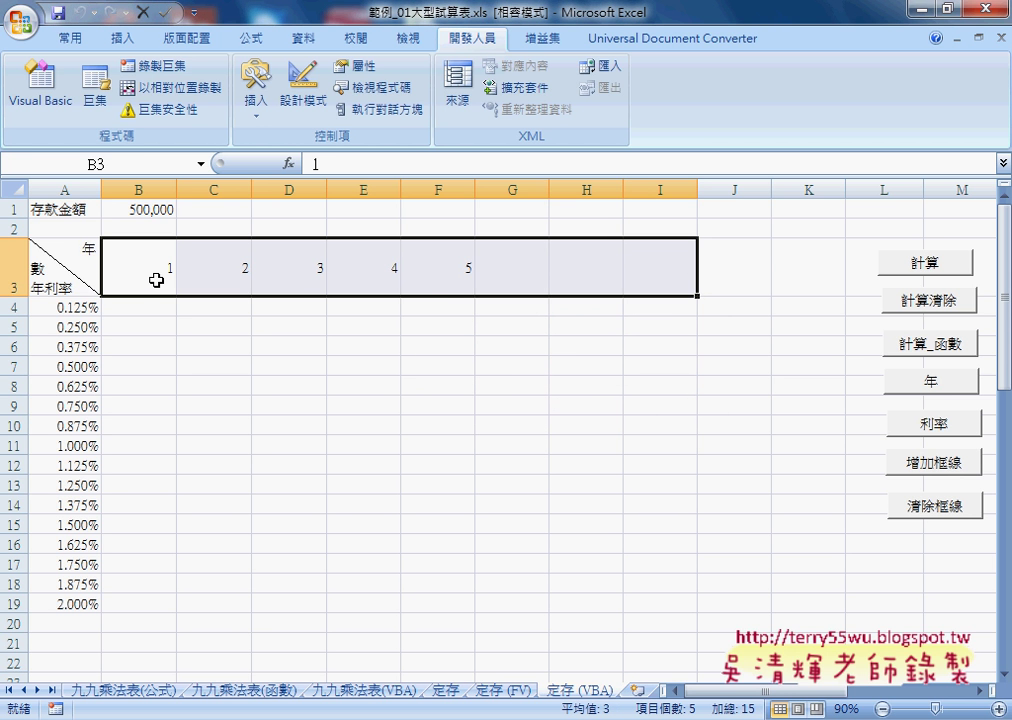
Open the 年 button's assigned macro code via 指定巨集 and 編輯, selecting the name 年.
left_click_drag(156, 281, 445, 280)
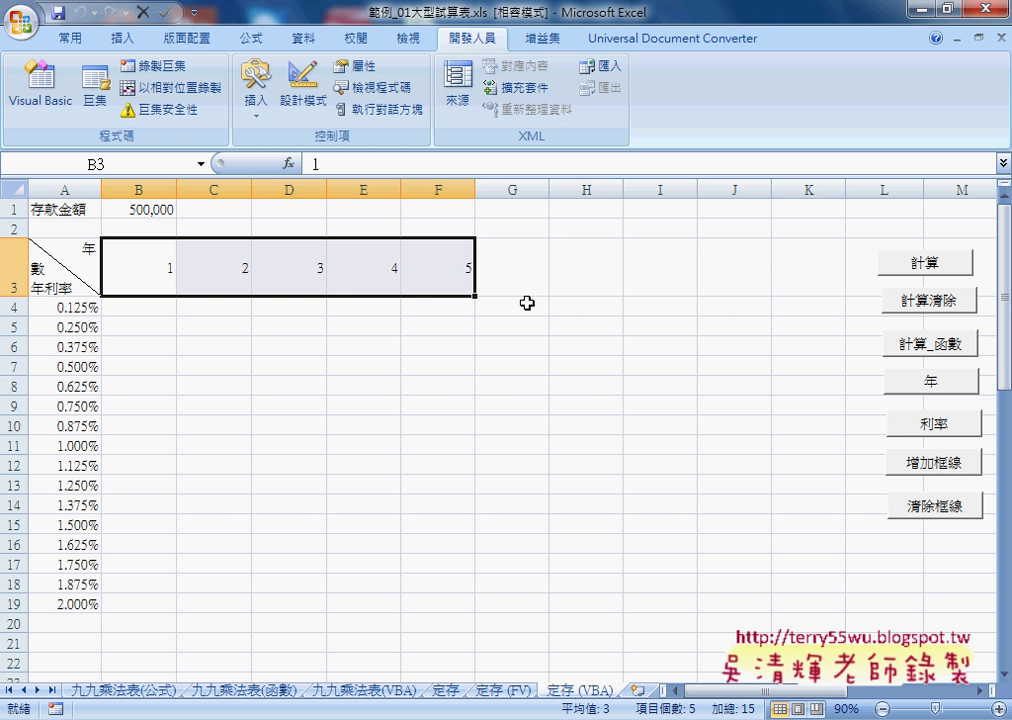
right_click(924, 380)
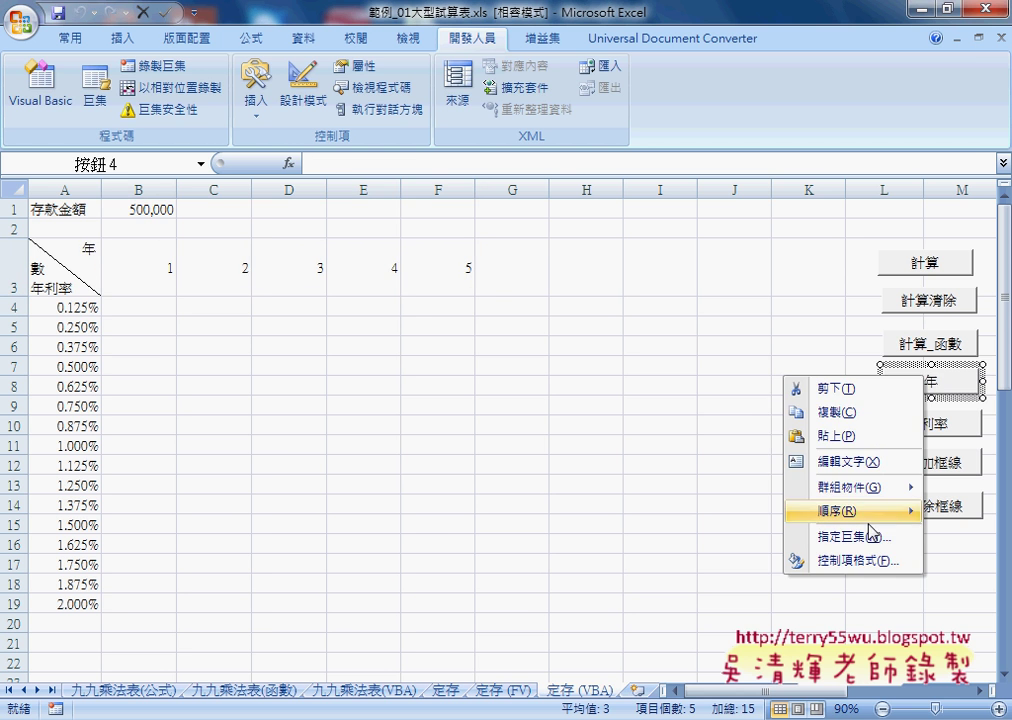
left_click(868, 536)
left_click(965, 478)
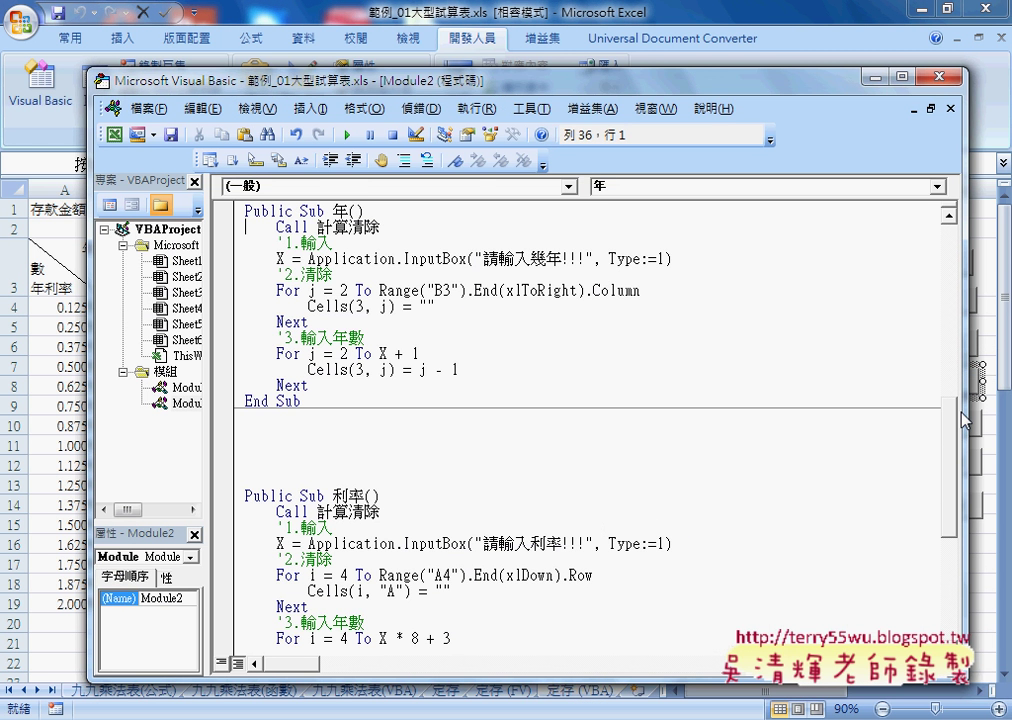
double_click(340, 211)
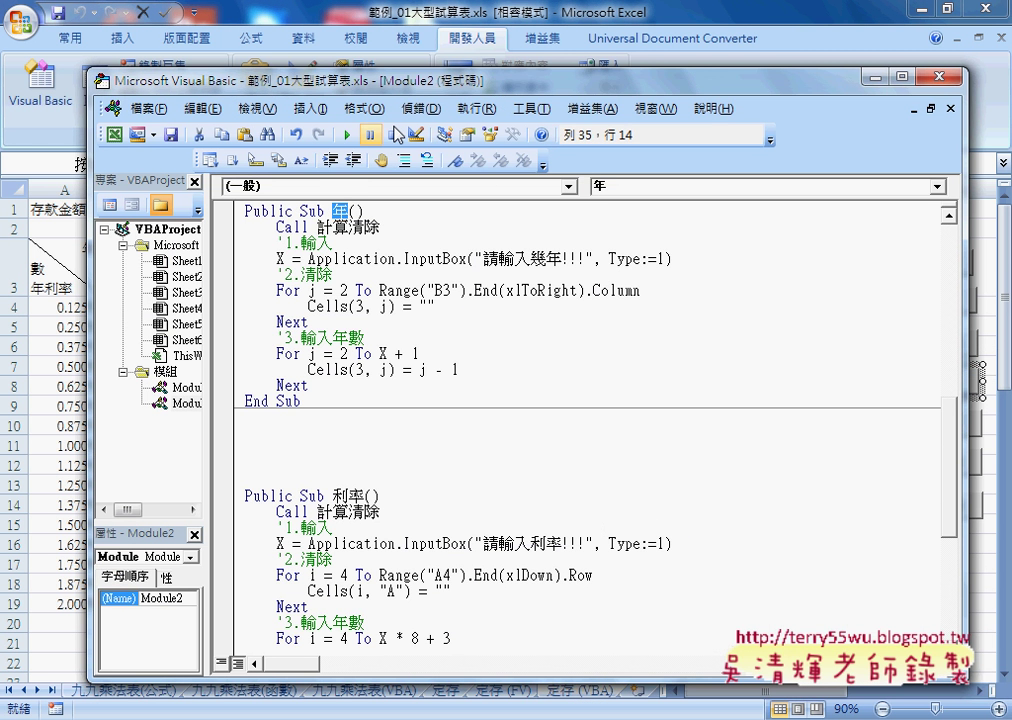
Narrow the code window and link the Call 計算清除 line to its sheet button.
left_click_drag(425, 80, 390, 82)
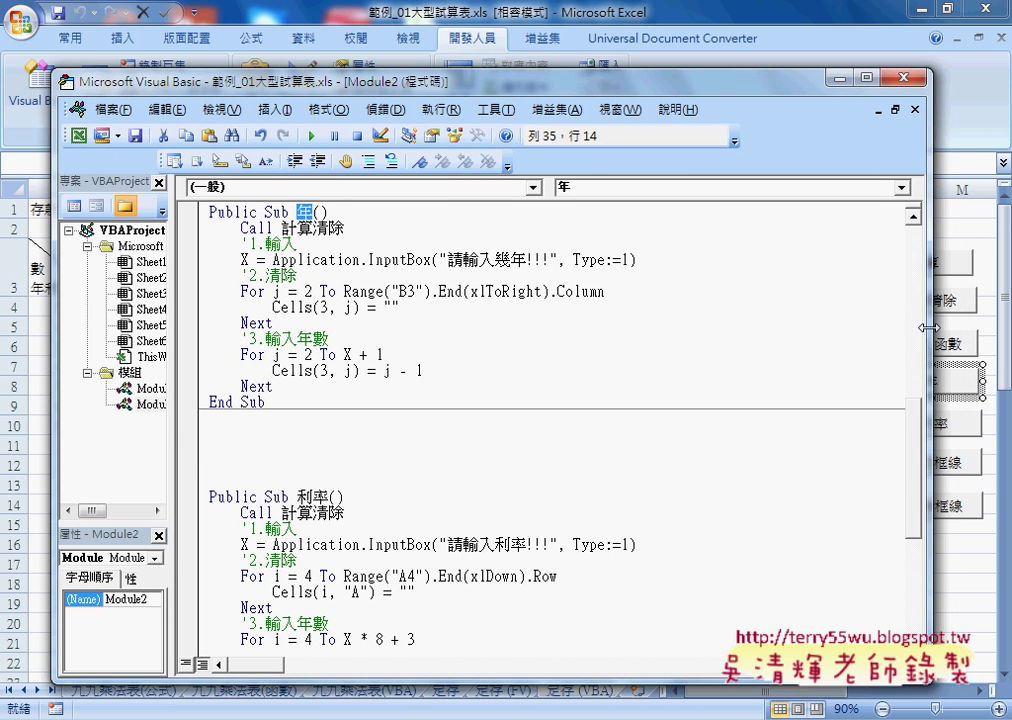
left_click_drag(928, 328, 818, 328)
left_click_drag(536, 95, 613, 92)
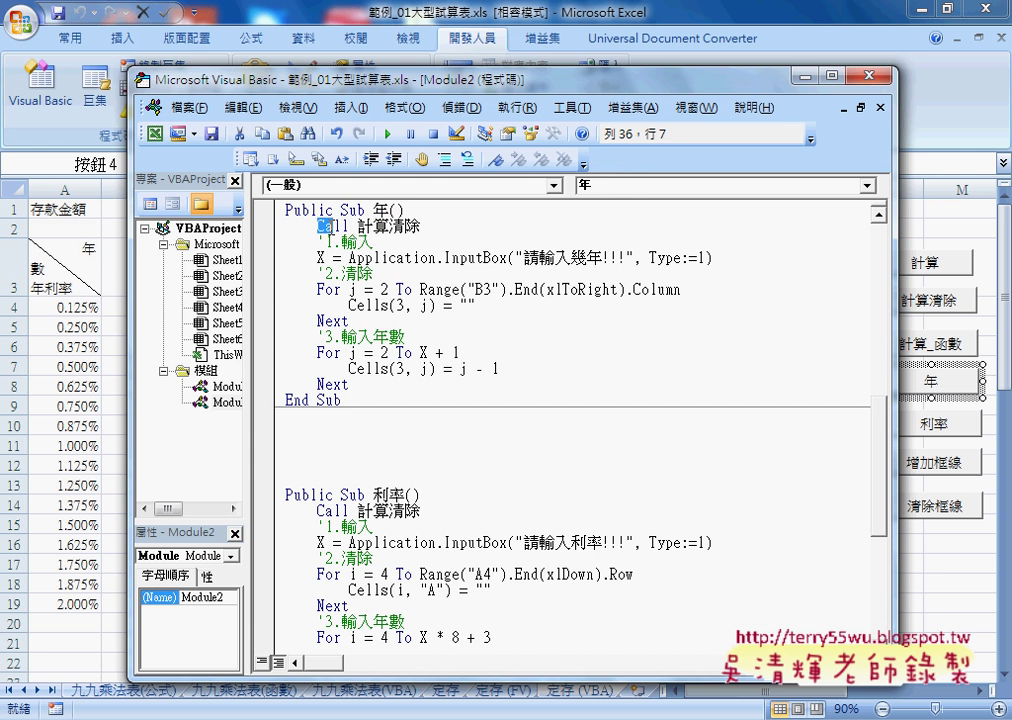
left_click_drag(318, 228, 425, 228)
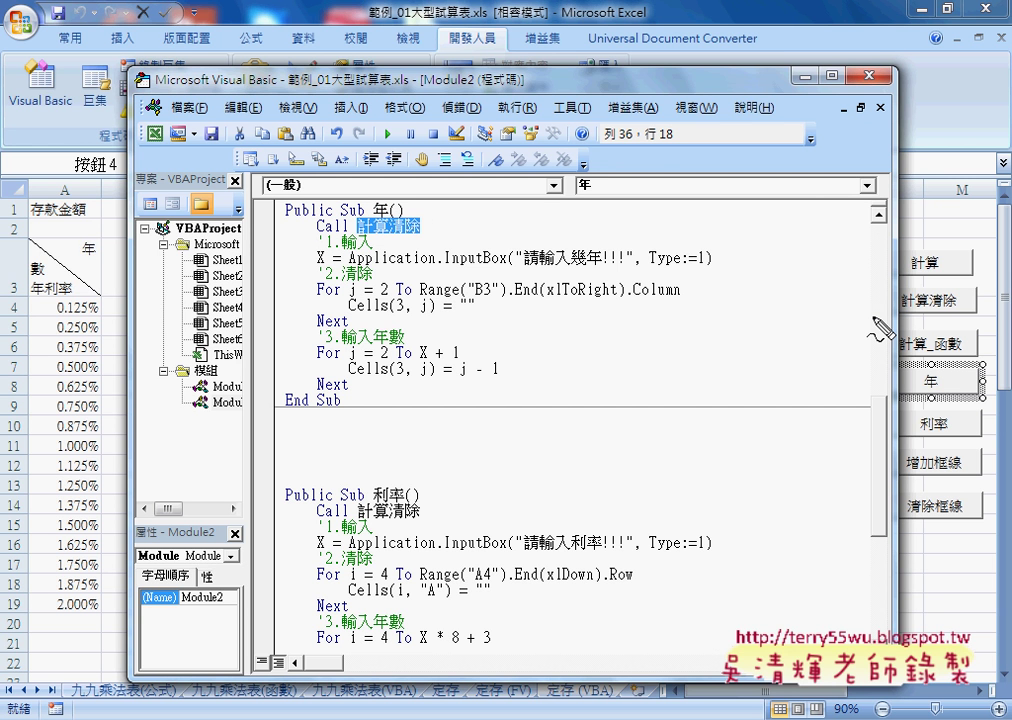
mouse_move(945, 290)
left_mouse_down()
mouse_move(955, 294)
mouse_move(948, 304)
left_mouse_up()
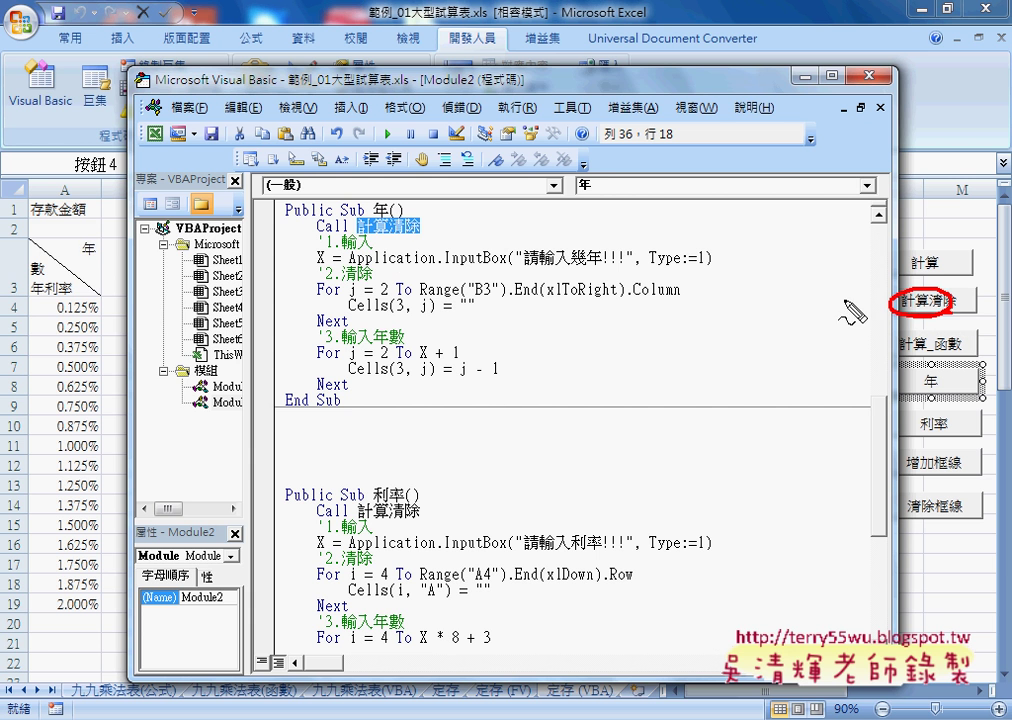
mouse_move(425, 218)
left_mouse_down()
mouse_move(430, 232)
mouse_move(780, 262)
mouse_move(886, 300)
left_mouse_up()
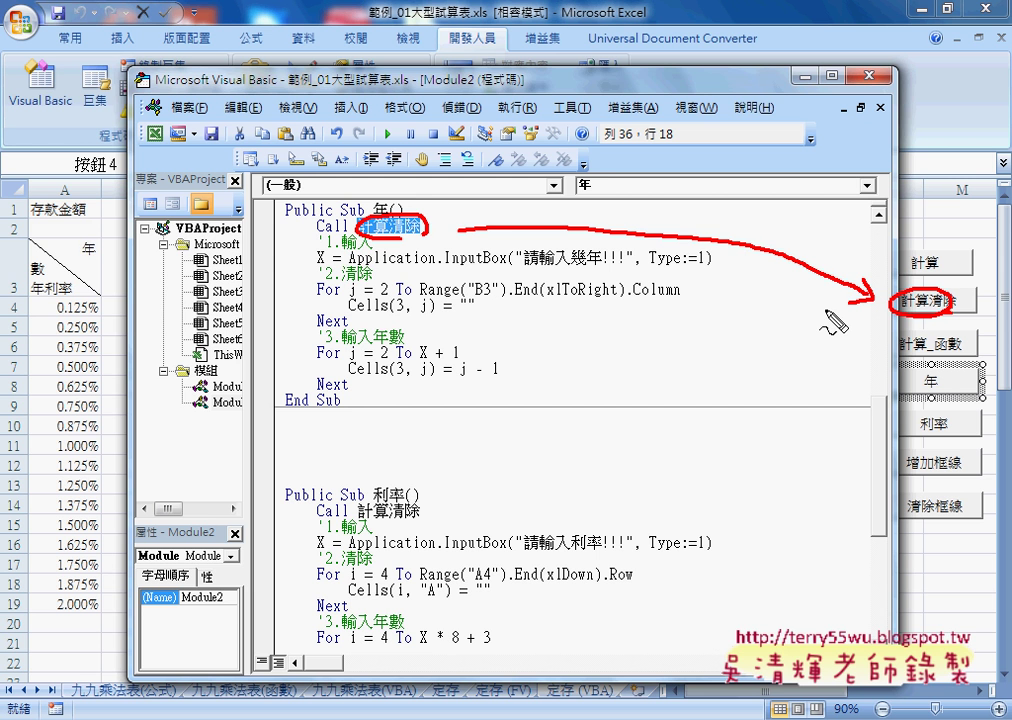
left_click_drag(341, 250, 366, 250)
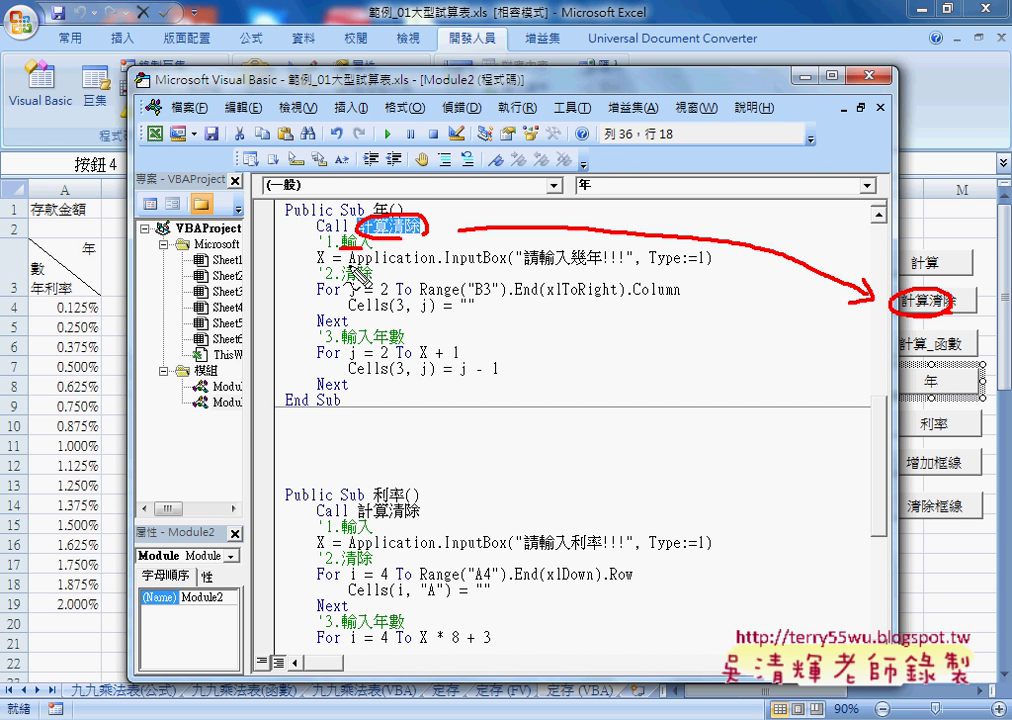
left_click_drag(349, 265, 426, 265)
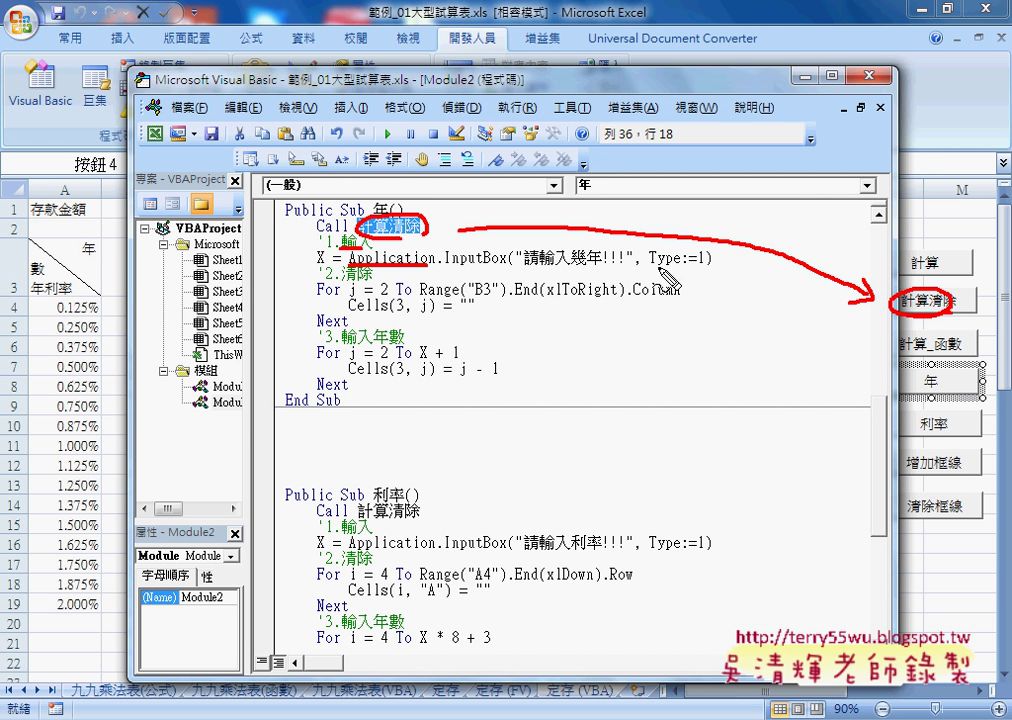
left_click_drag(648, 266, 700, 265)
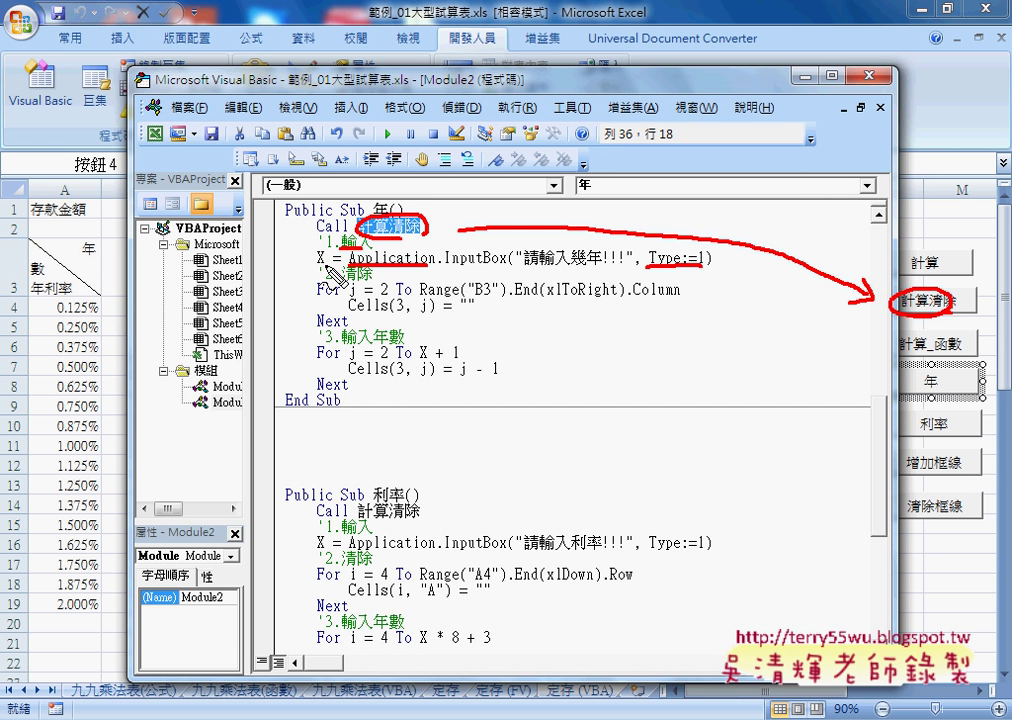
mouse_move(324, 251)
left_mouse_down()
mouse_move(312, 268)
mouse_move(333, 276)
left_mouse_up()
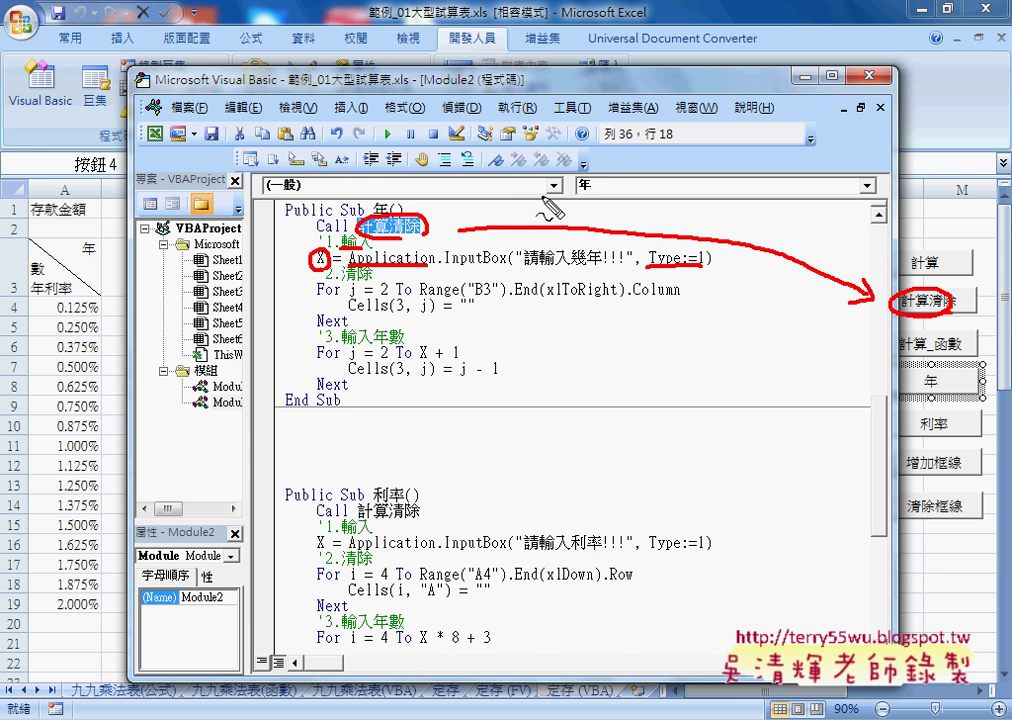
mouse_move(549, 196)
left_mouse_down()
mouse_move(562, 212)
mouse_move(345, 243)
left_mouse_up()
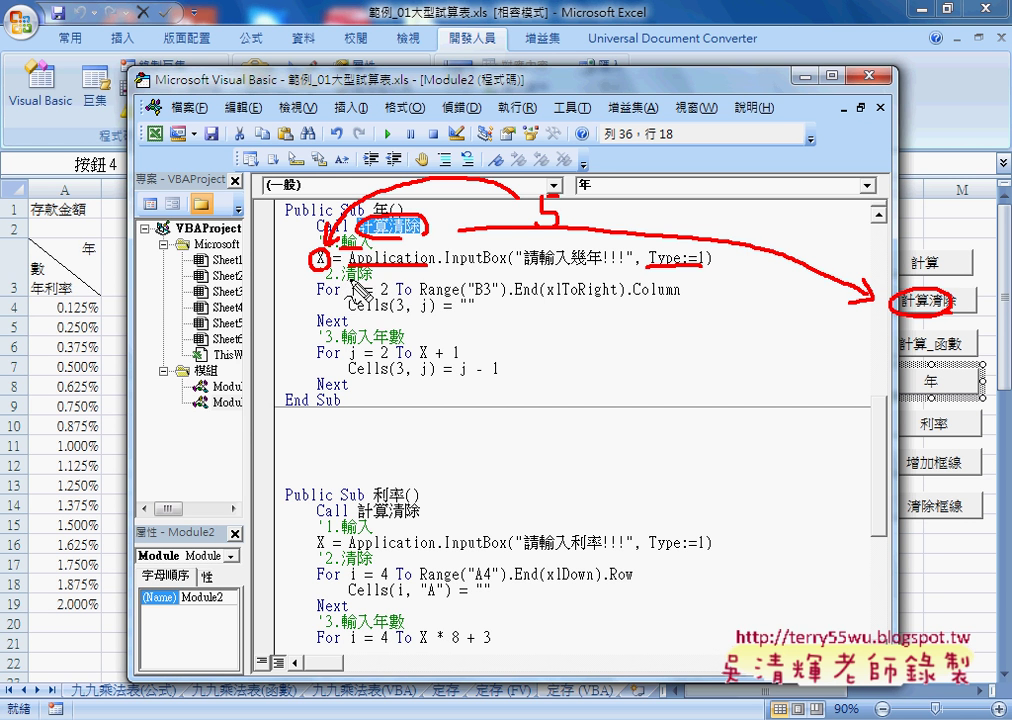
mouse_move(342, 283)
left_mouse_down()
mouse_move(372, 282)
mouse_move(358, 297)
left_mouse_up()
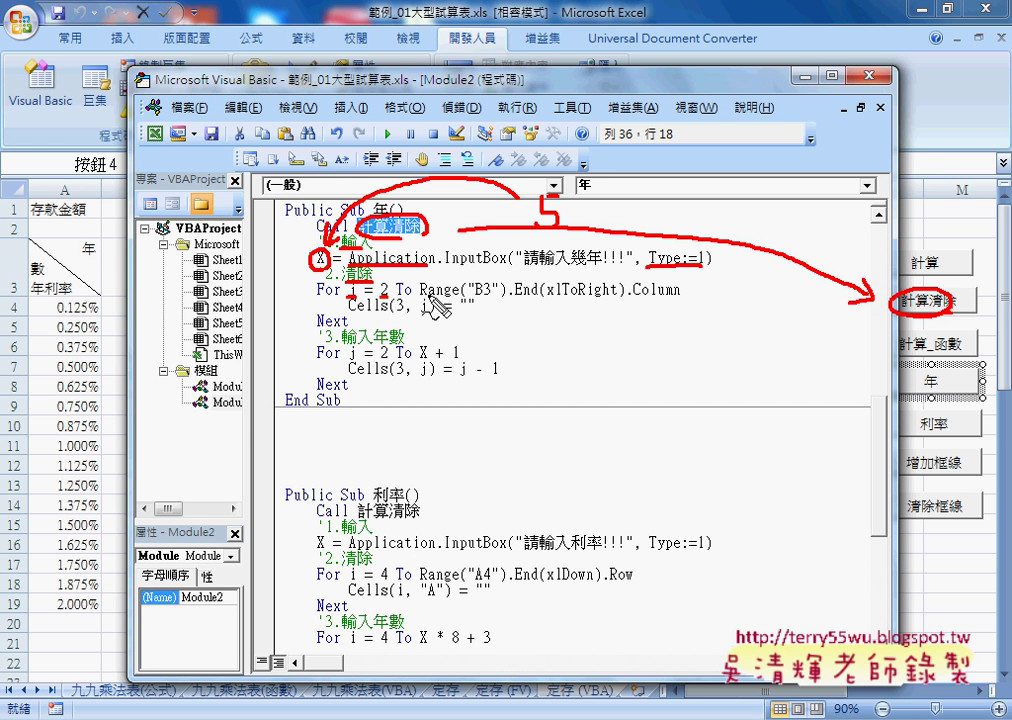
left_click_drag(420, 294, 650, 293)
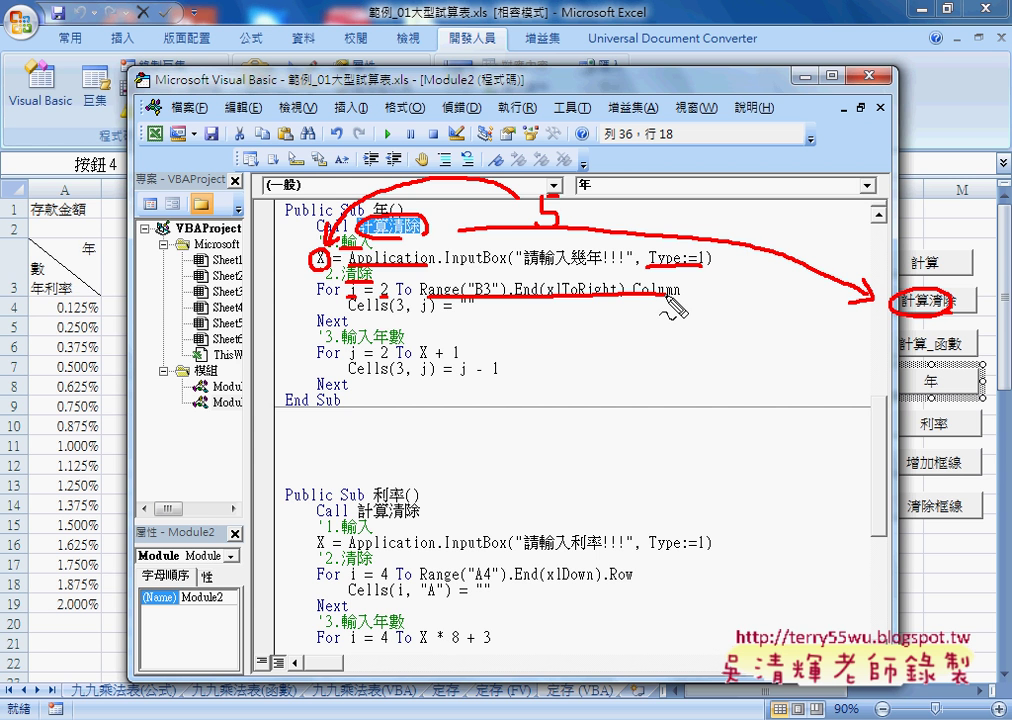
left_click_drag(540, 282, 586, 280)
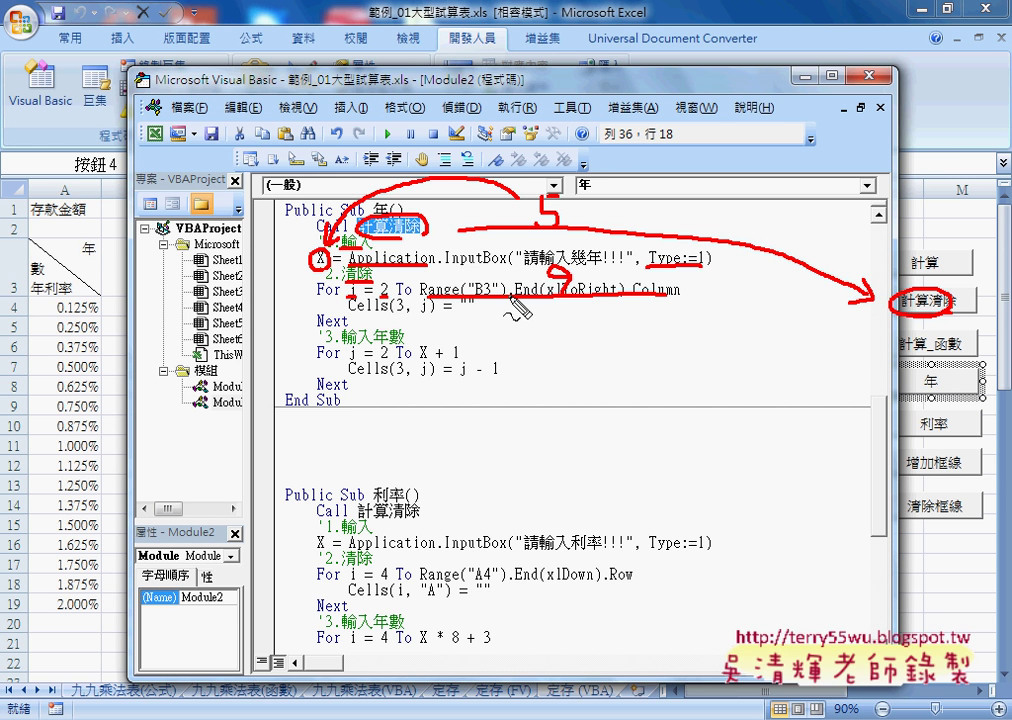
mouse_move(349, 330)
left_mouse_down()
mouse_move(430, 330)
mouse_move(475, 312)
left_mouse_up()
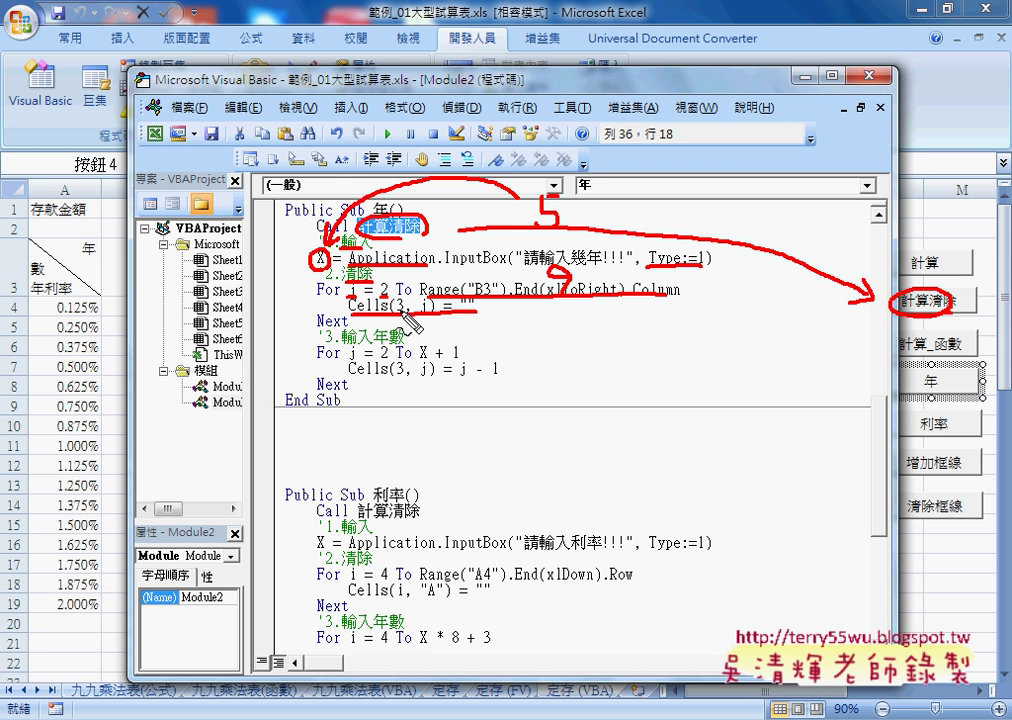
key("Escape")
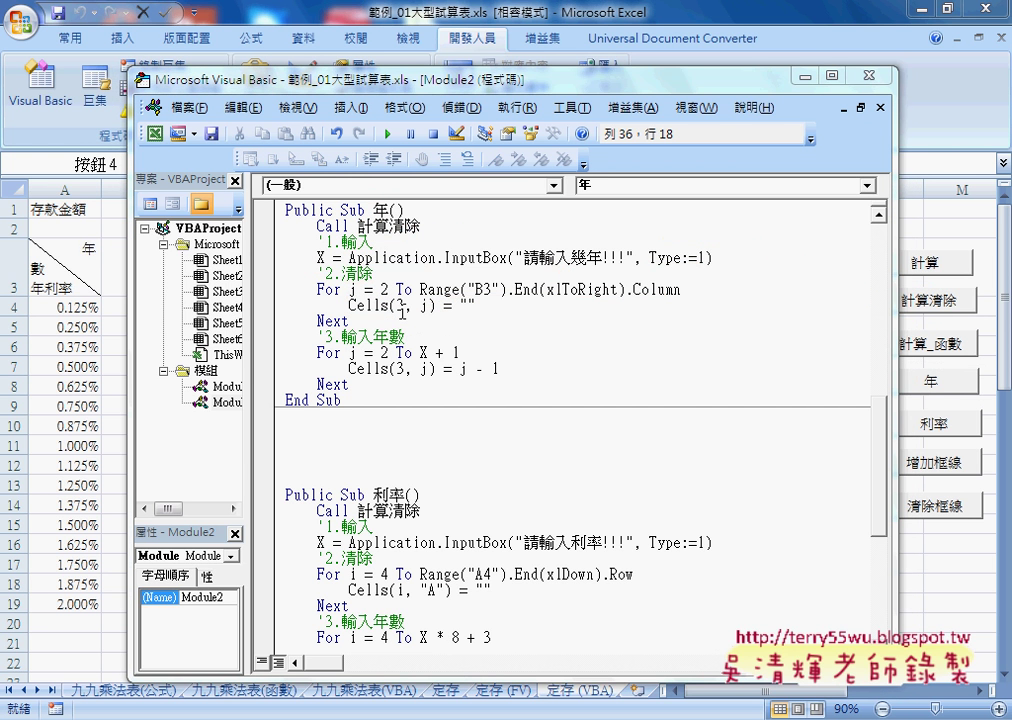
left_click_drag(385, 72, 385, 325)
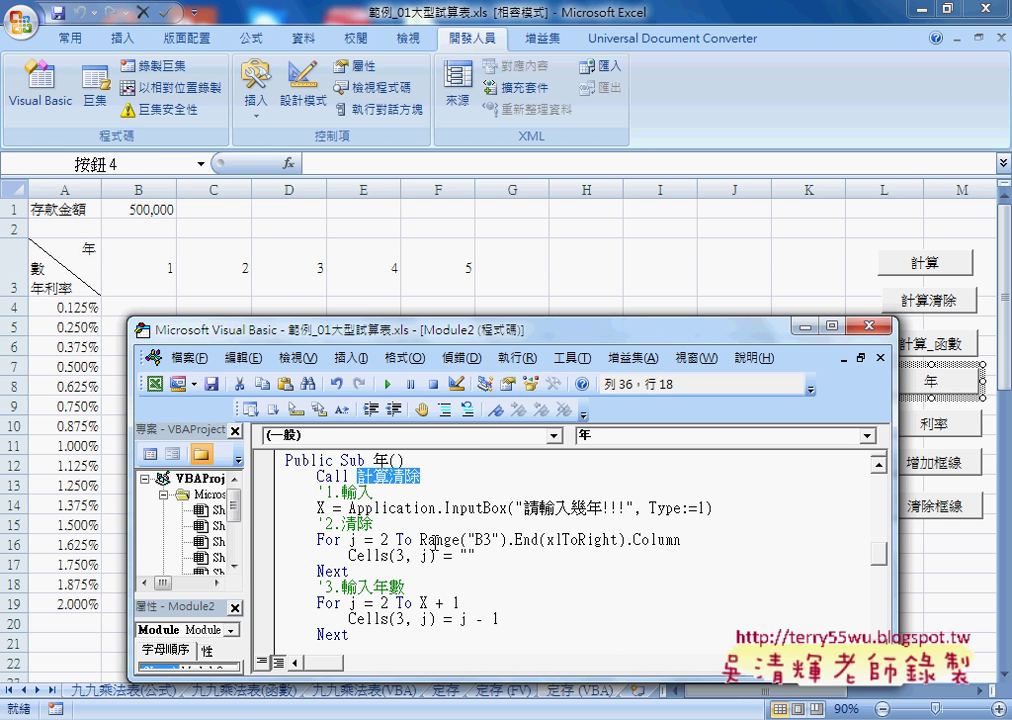
left_click_drag(475, 556, 352, 556)
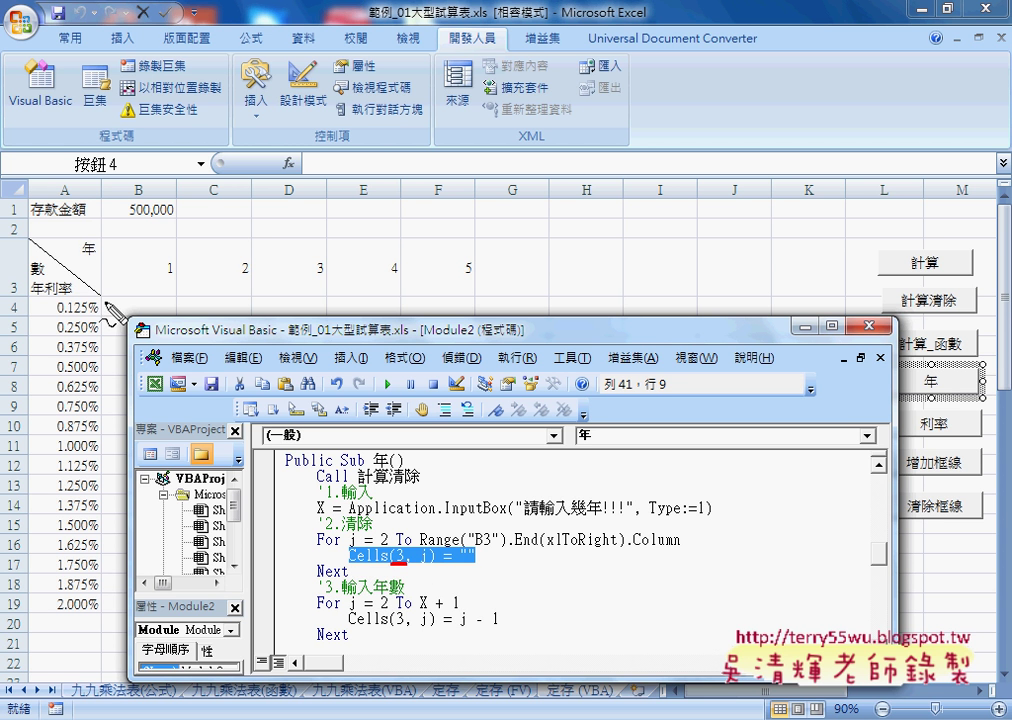
left_click_drag(14, 274, 12, 298)
mouse_move(152, 270)
left_mouse_down()
mouse_move(463, 258)
mouse_move(636, 268)
left_mouse_up()
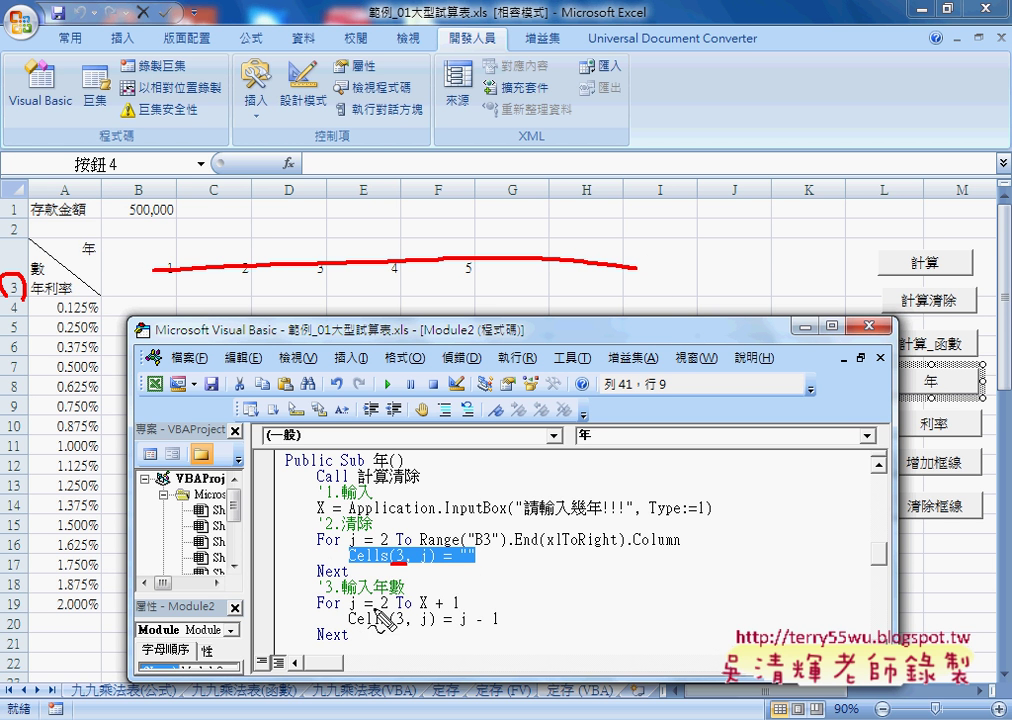
left_click_drag(341, 611, 428, 612)
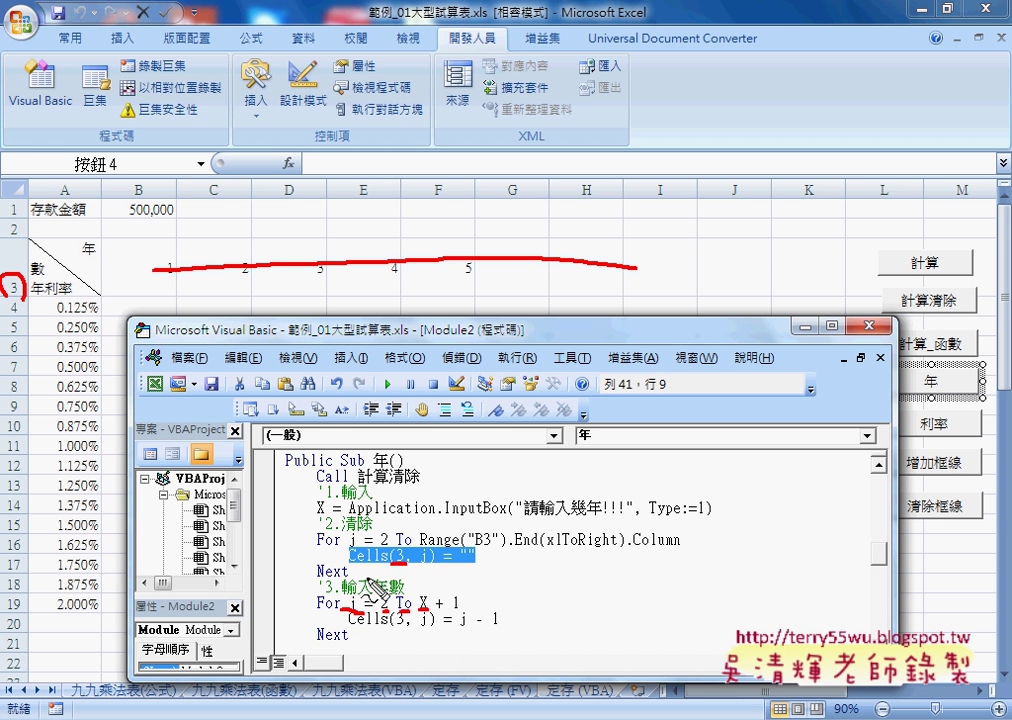
left_click_drag(313, 517, 328, 520)
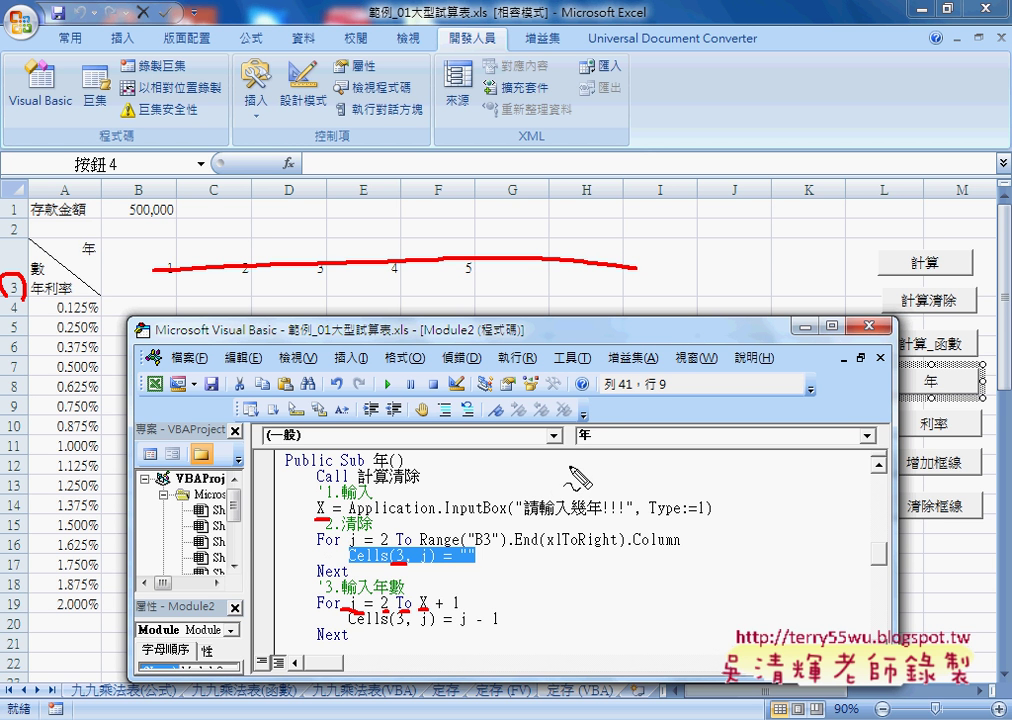
left_click_drag(578, 462, 566, 479)
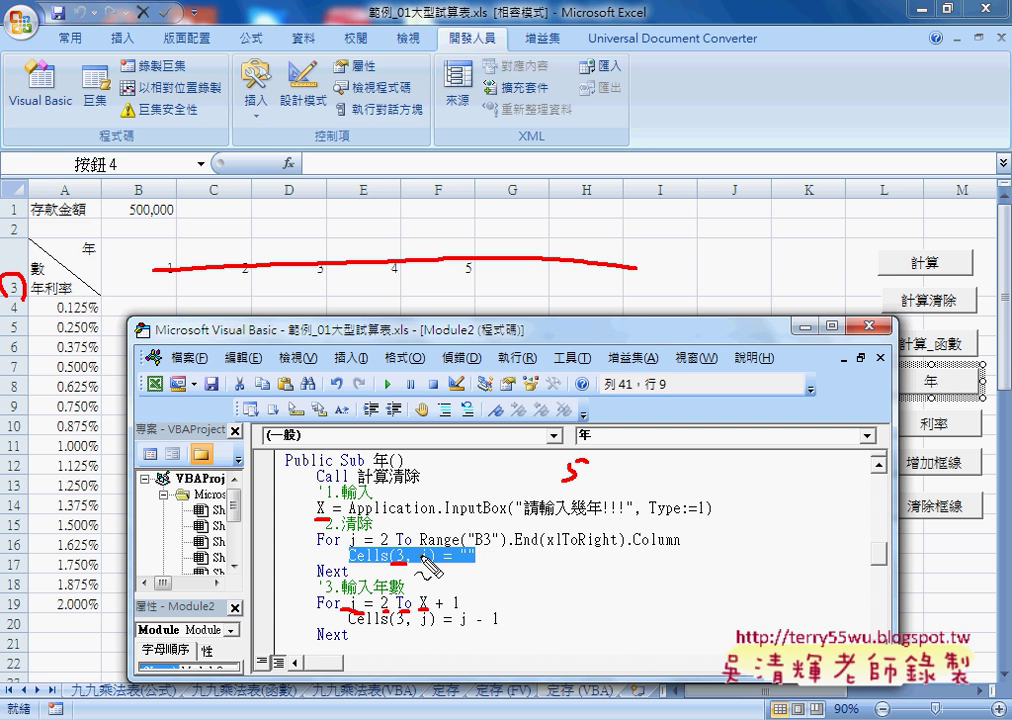
mouse_move(140, 168)
left_mouse_down()
mouse_move(128, 170)
mouse_move(170, 148)
left_mouse_up()
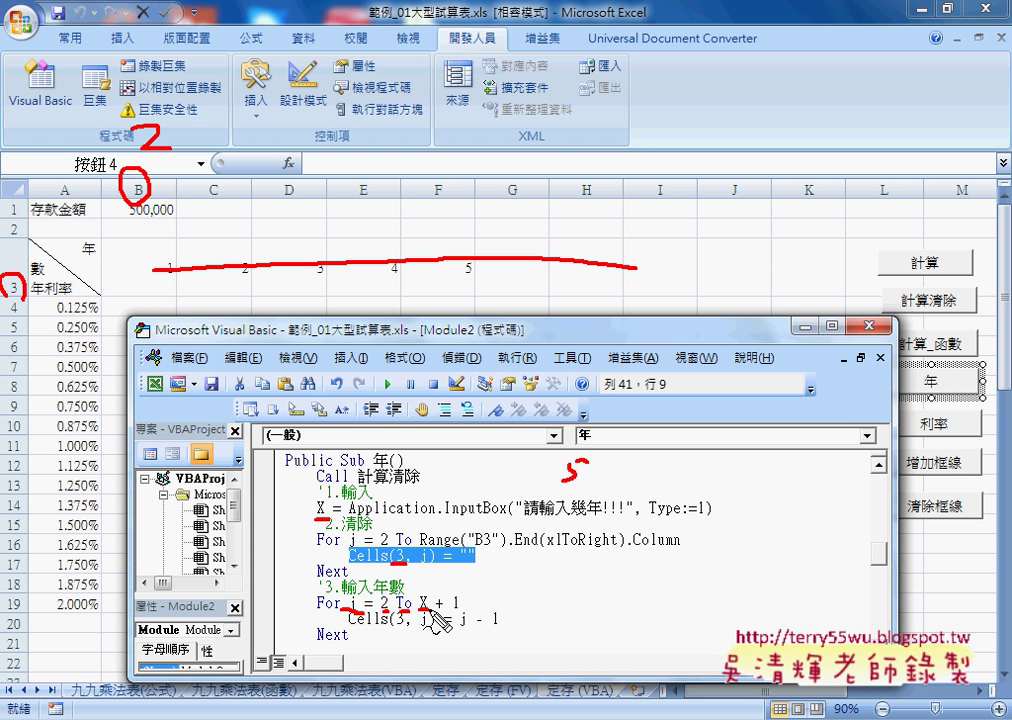
left_click_drag(418, 606, 463, 605)
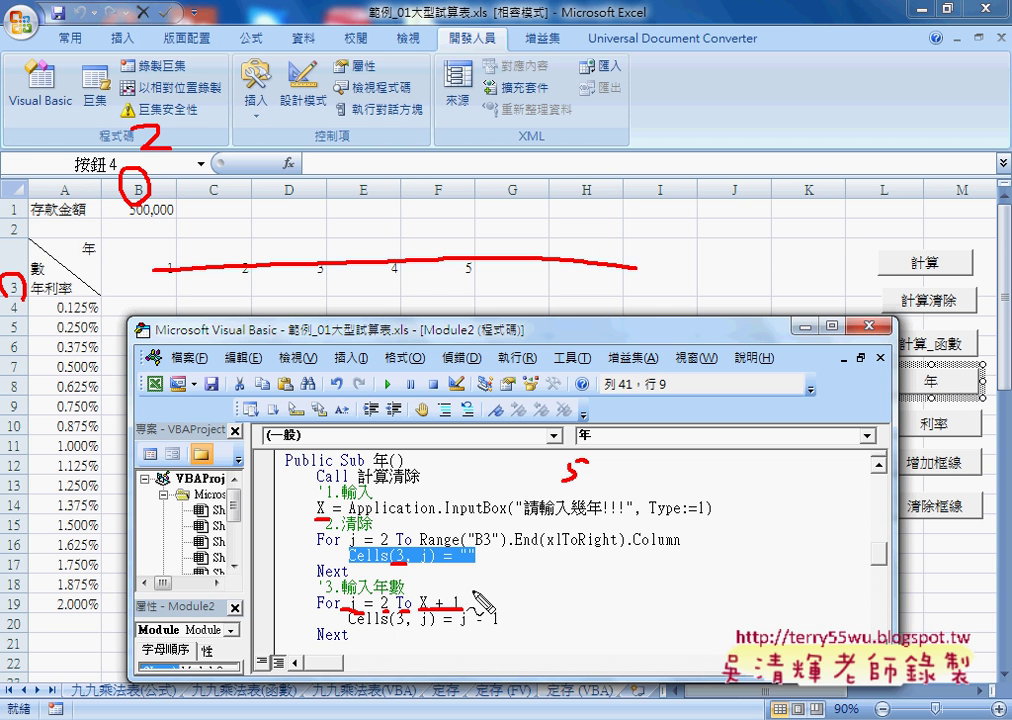
key("Escape")
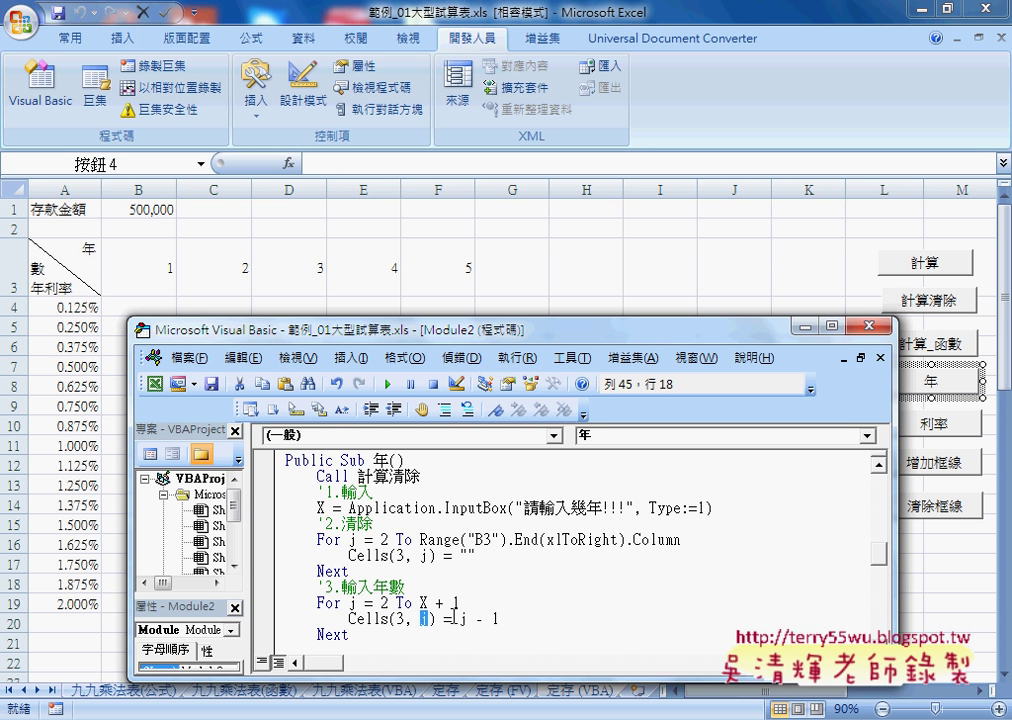
Highlight the j - 1 formula and set a breakpoint on the 年 macro's InputBox line.
left_click_drag(458, 620, 505, 621)
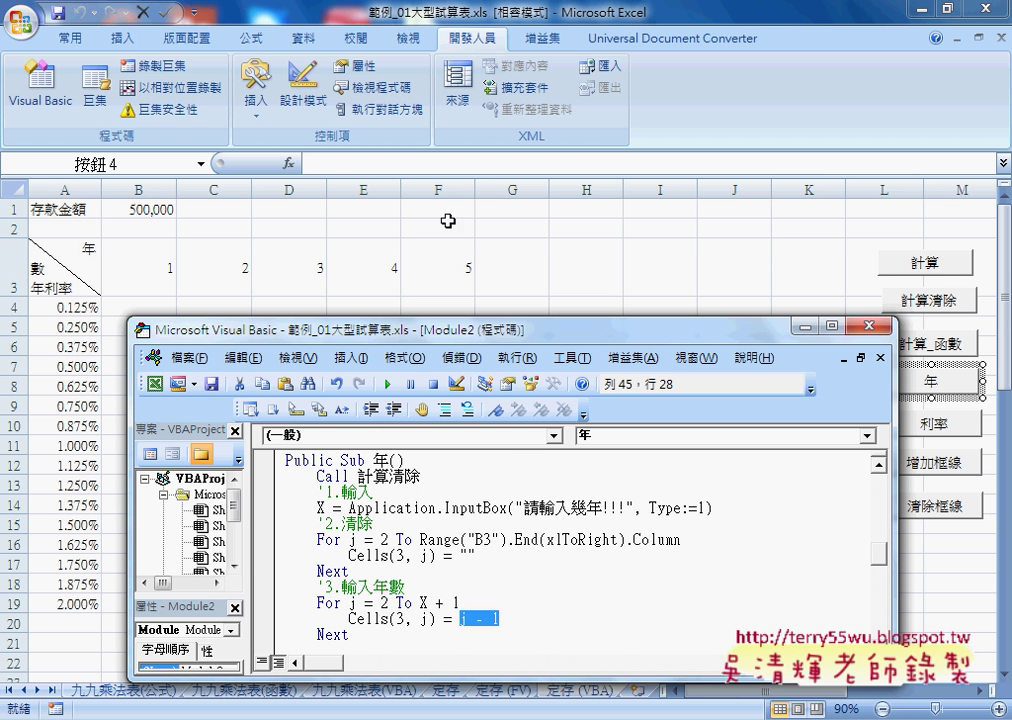
left_click_drag(511, 340, 579, 253)
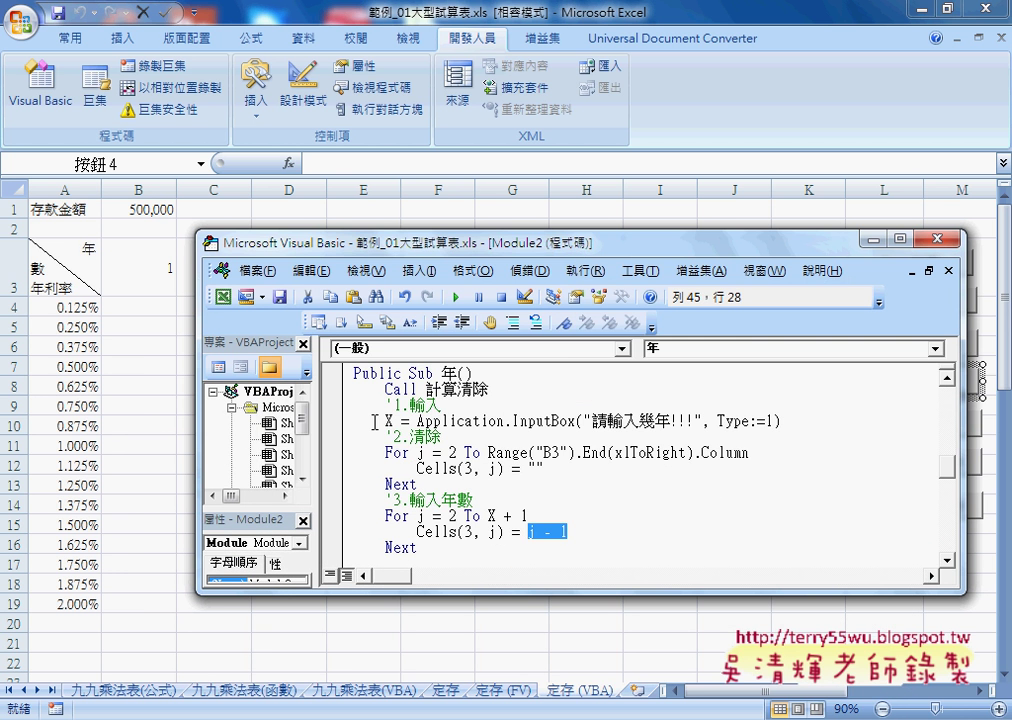
left_click(332, 424)
left_click_drag(503, 248, 502, 314)
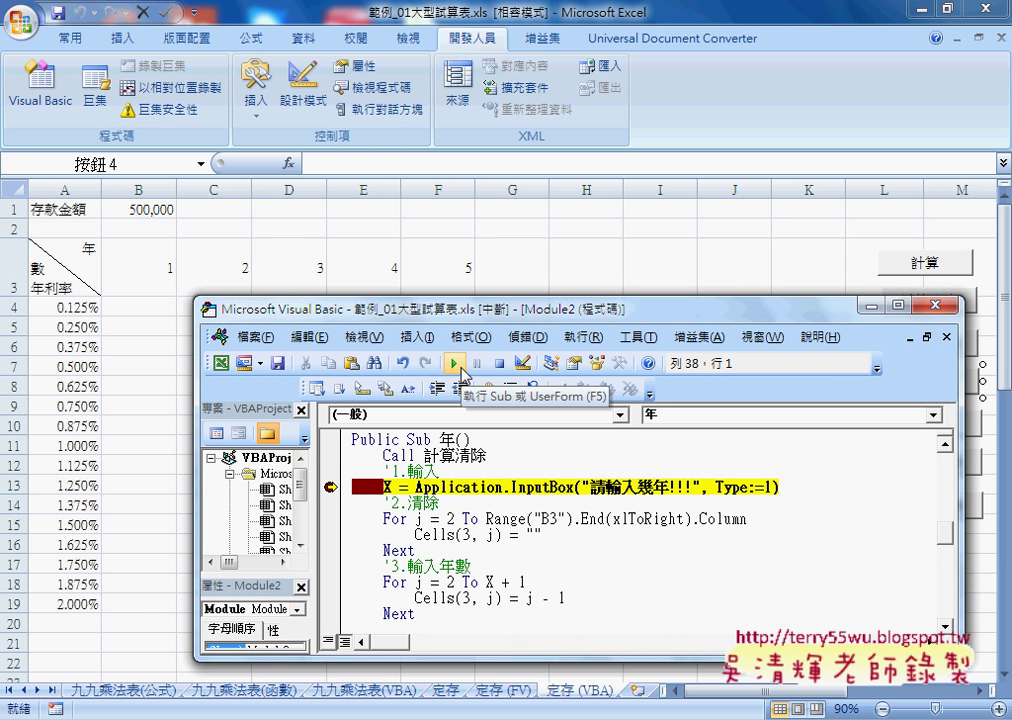
Resume the paused macro and enter 8 years in the prompt.
left_click(455, 364)
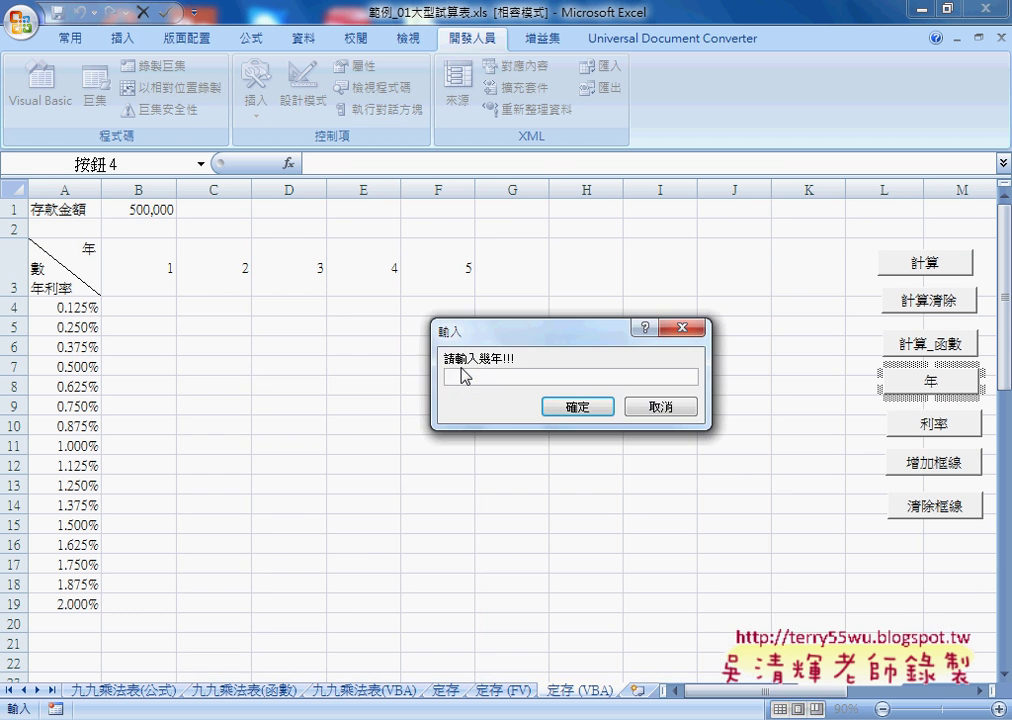
type("8")
left_click(555, 410)
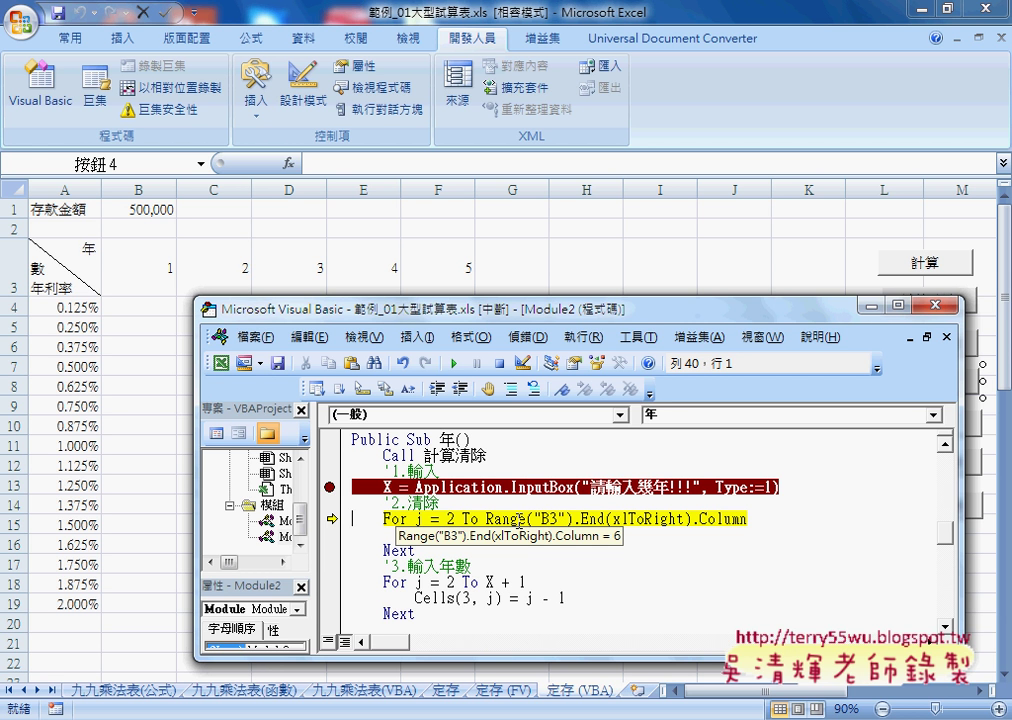
Step through the clearing loop, emptying the old year headers in row 3.
key("F8")
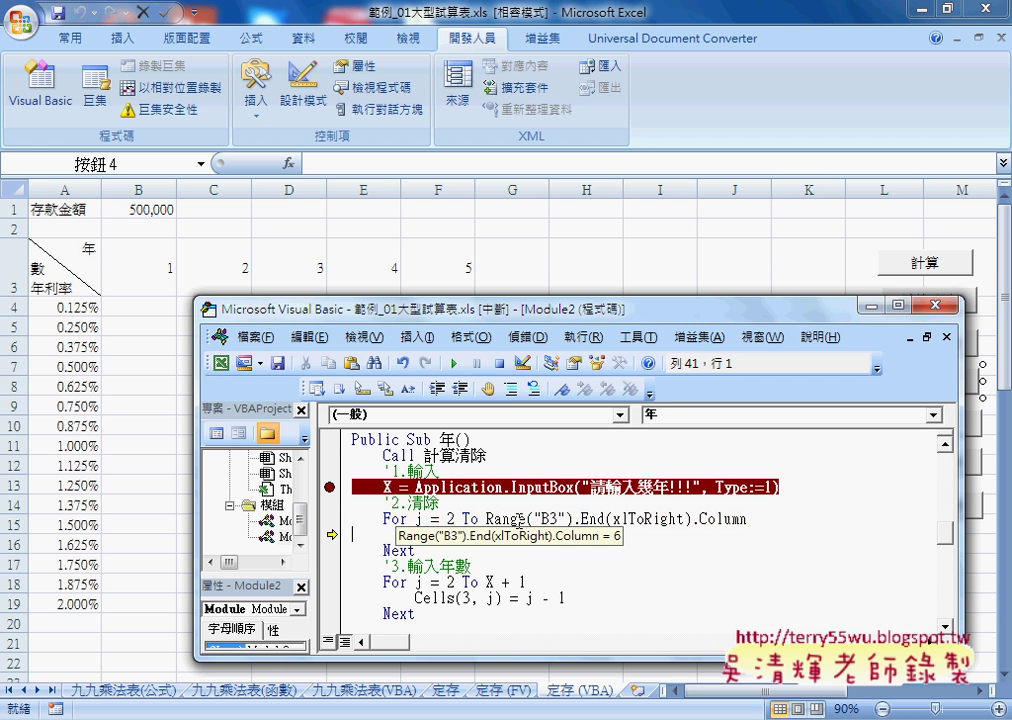
key("F8")
key("F8")
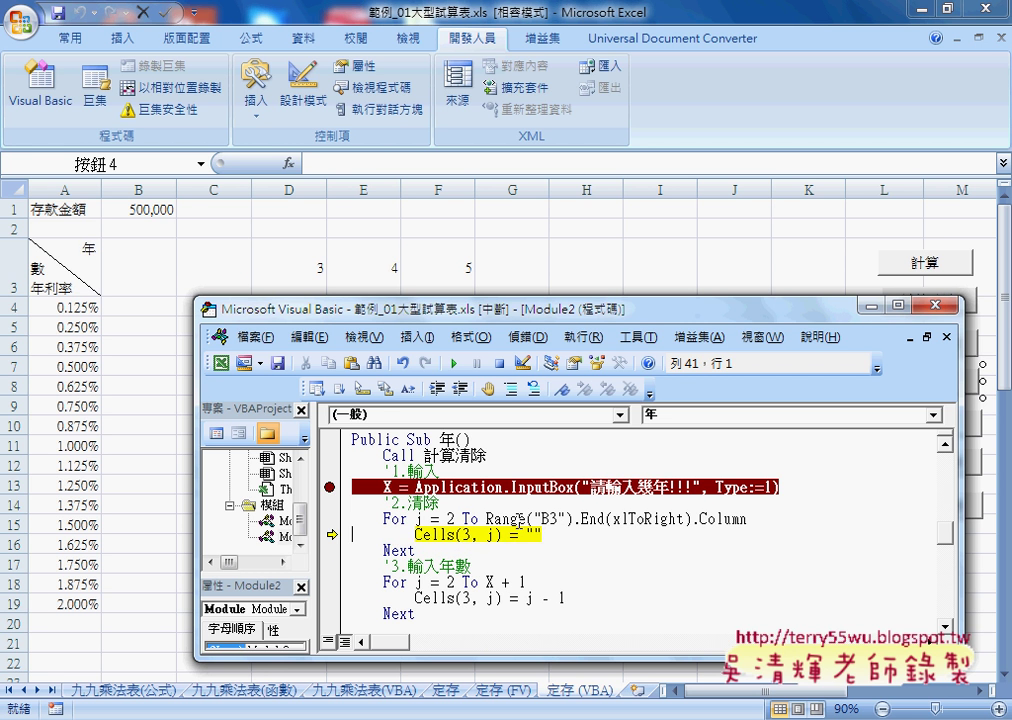
key("F8")
key("F8")
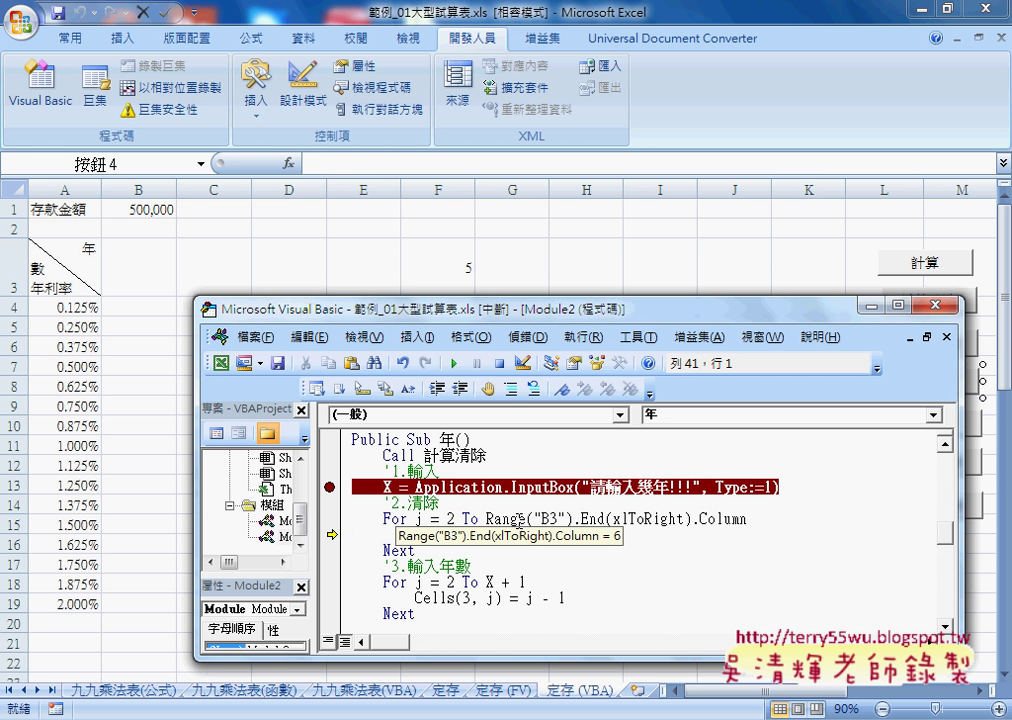
key("F8")
key("F8")
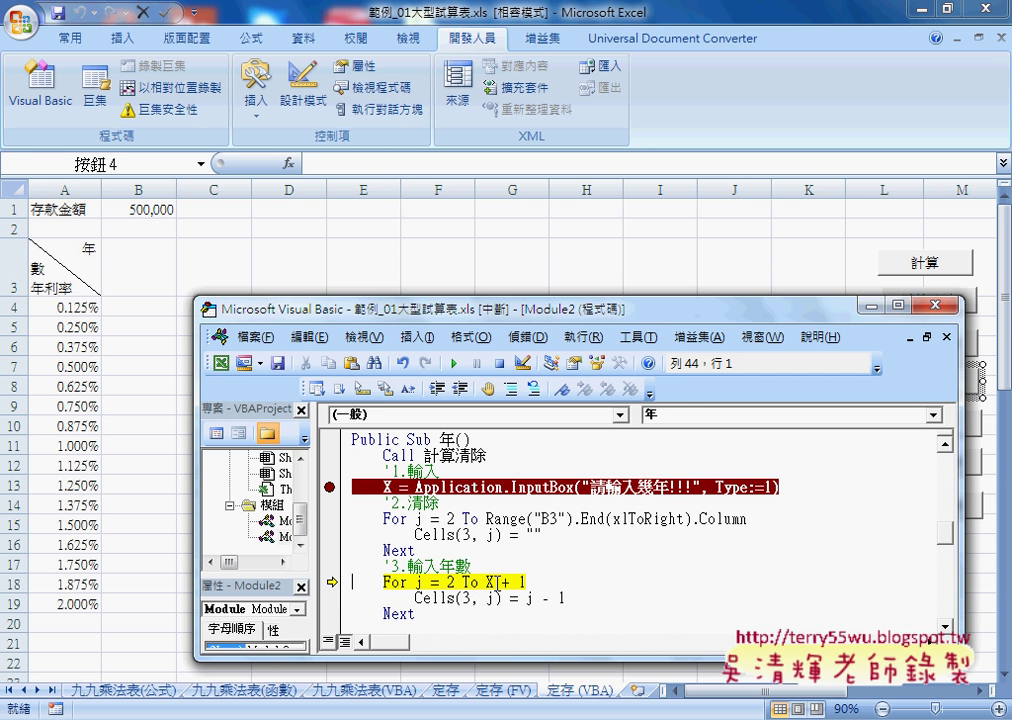
Step through the filling loop, writing year headers 1 to 8 into row 3.
key("F8")
key("F8")
key("F8")
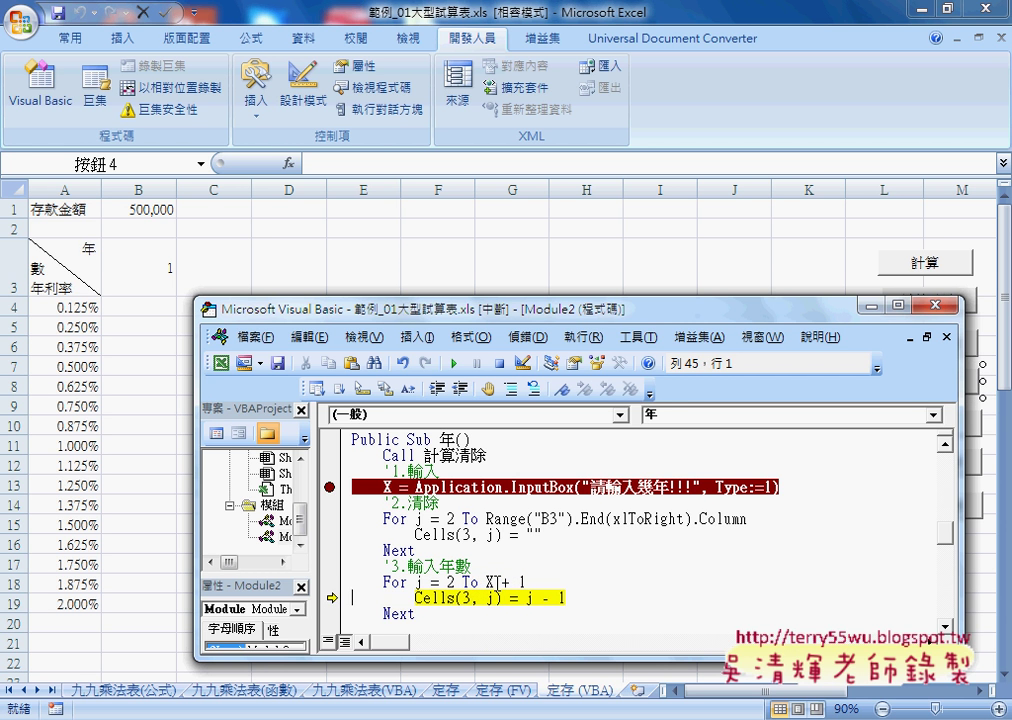
key("F8")
key("F8")
key("F8")
key("F8")
key("F8")
key("F8")
key("F8")
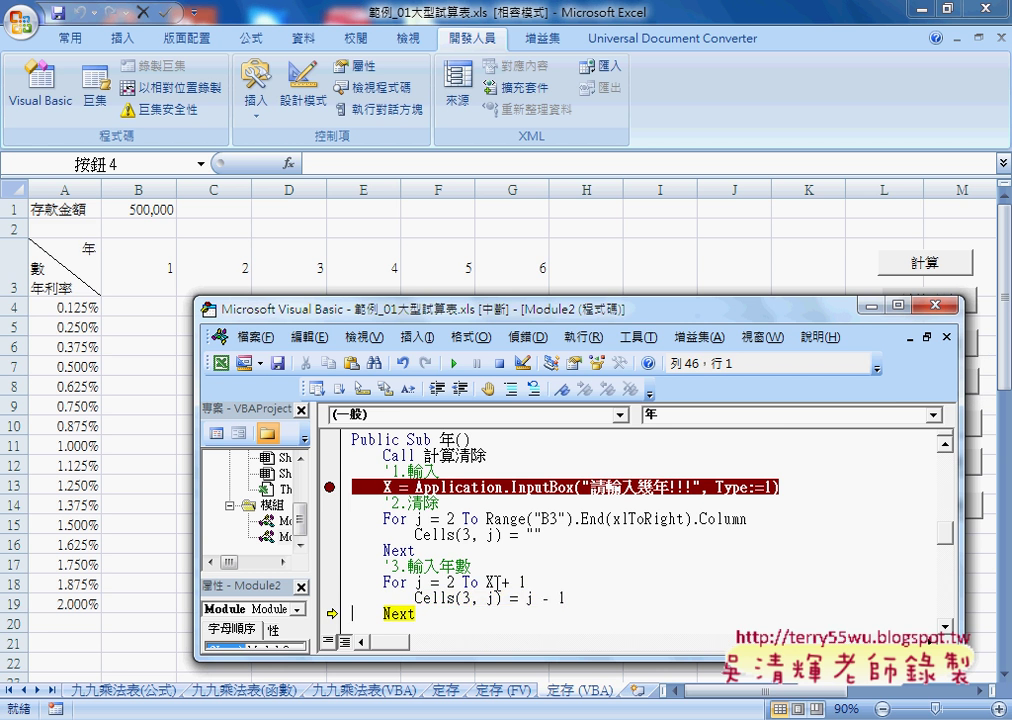
key("F8")
key("F8")
key("F8")
key("F8")
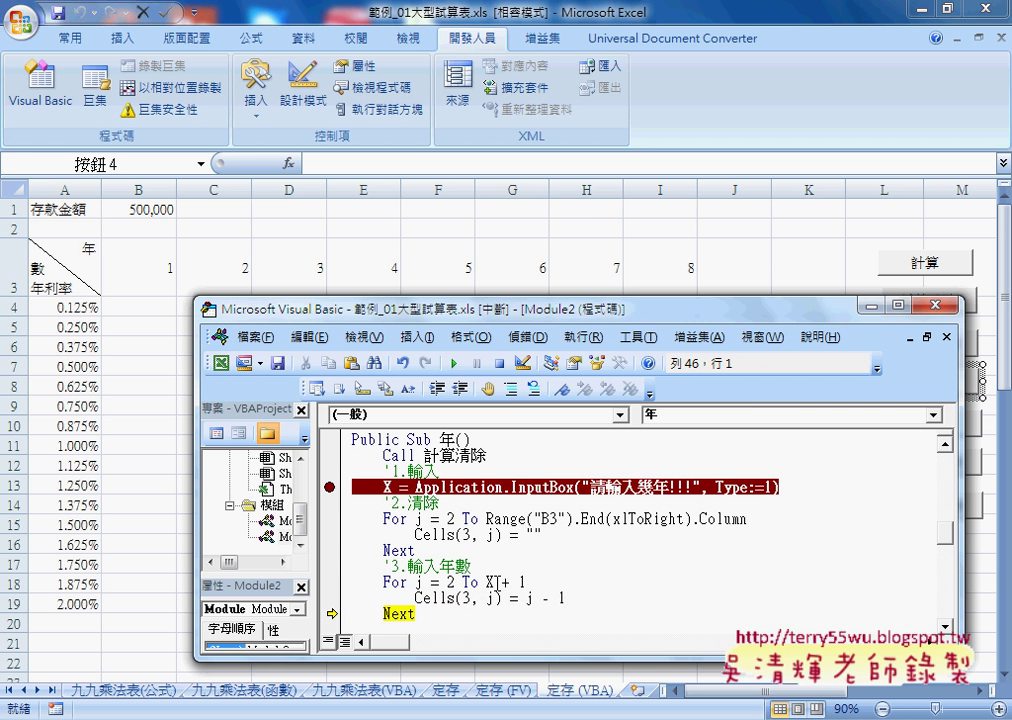
key("F8")
key("F8")
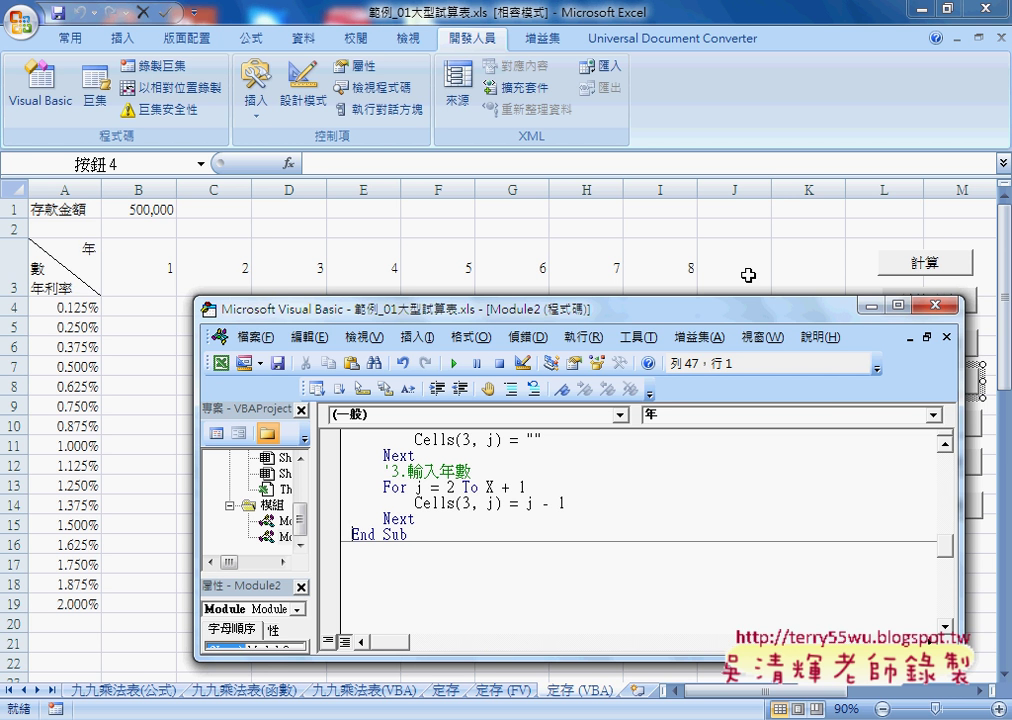
Close the VBA editor and run the 利率 macro with 1 as the top rate.
left_click(937, 304)
left_click(793, 327)
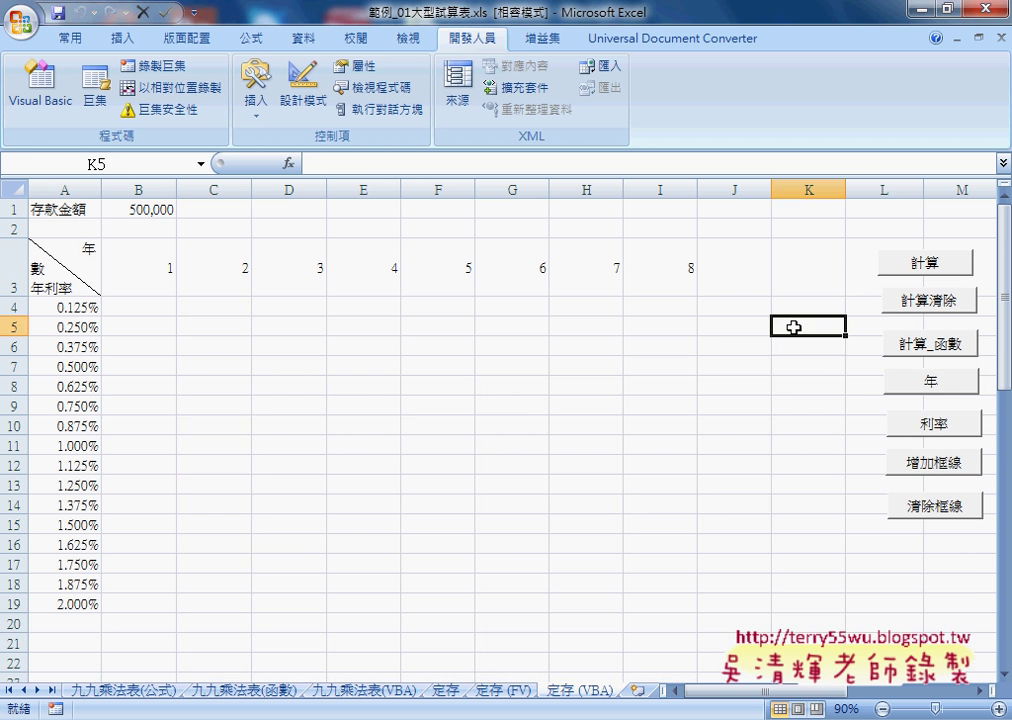
left_click(932, 428)
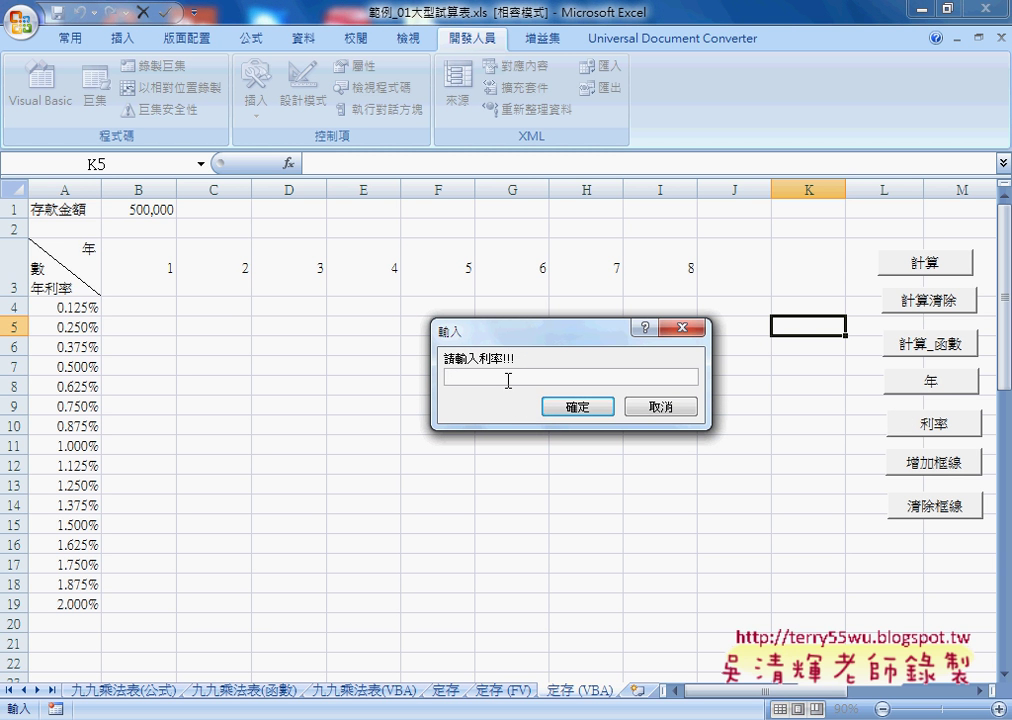
type("1")
left_click(578, 410)
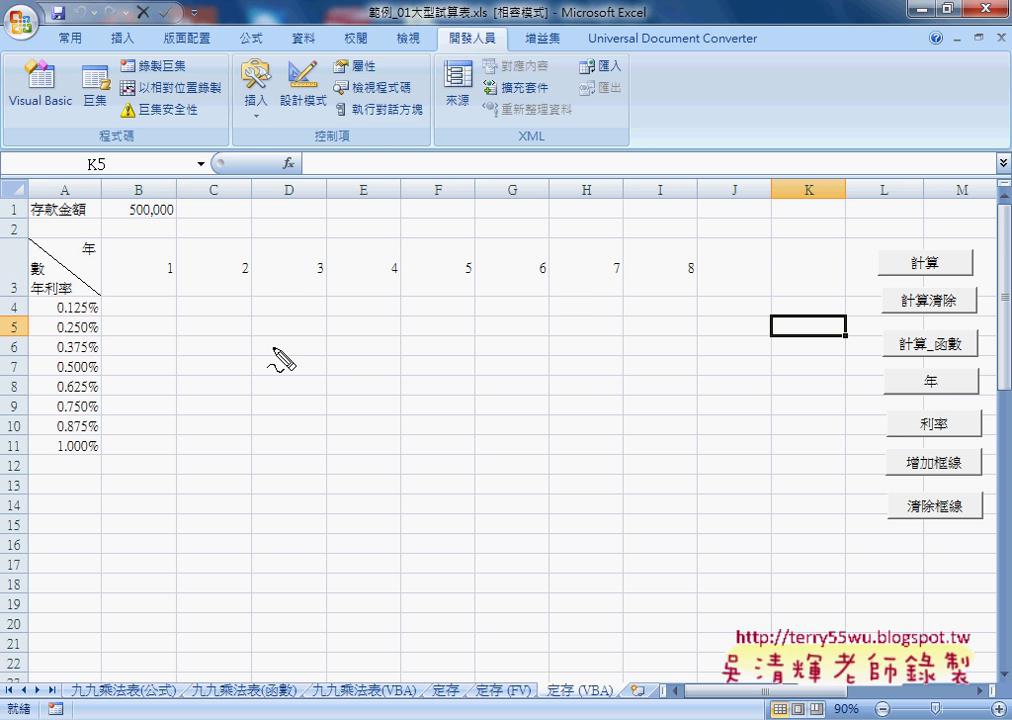
left_click_drag(58, 316, 94, 316)
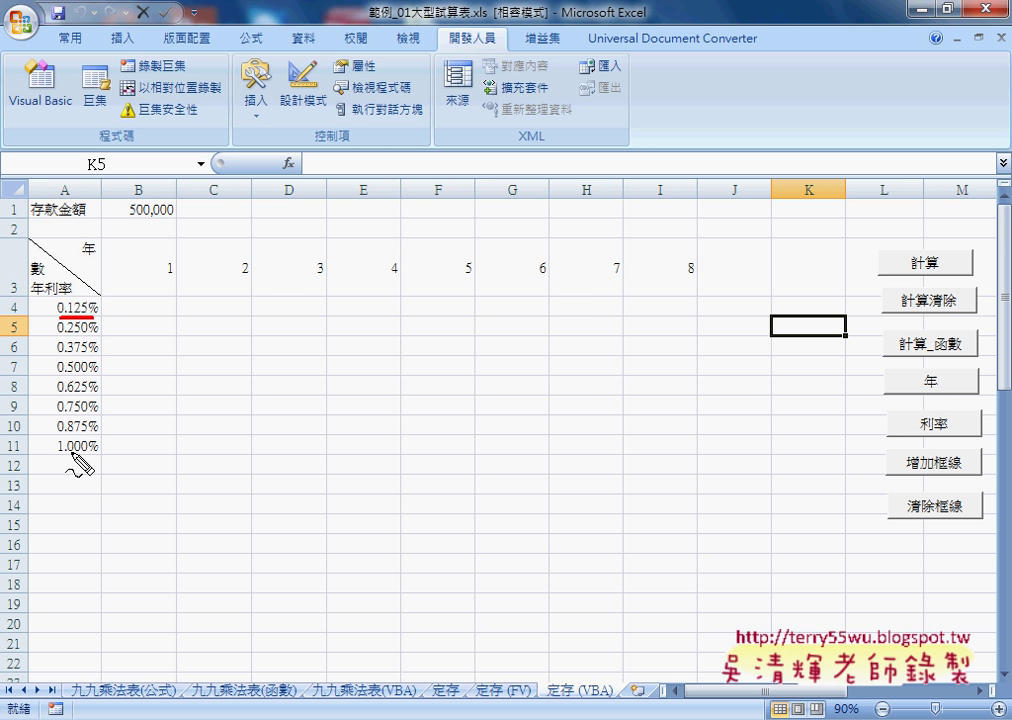
mouse_move(66, 452)
left_mouse_down()
mouse_move(104, 312)
mouse_move(95, 462)
left_mouse_up()
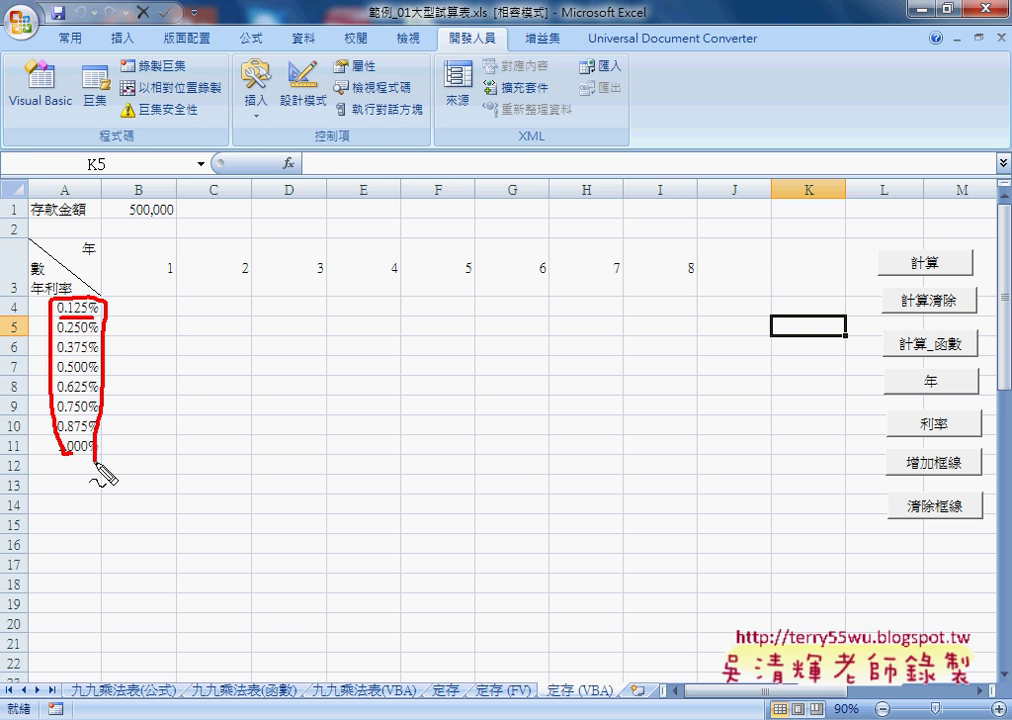
mouse_move(126, 360)
left_mouse_down()
mouse_move(124, 390)
mouse_move(128, 378)
left_mouse_up()
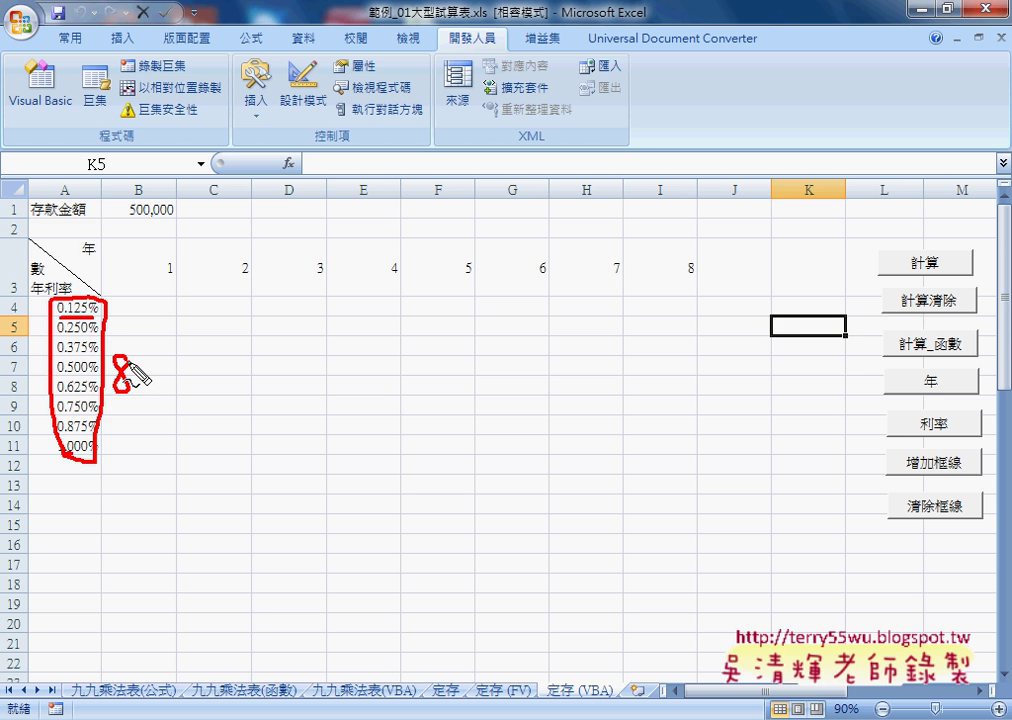
key("Escape")
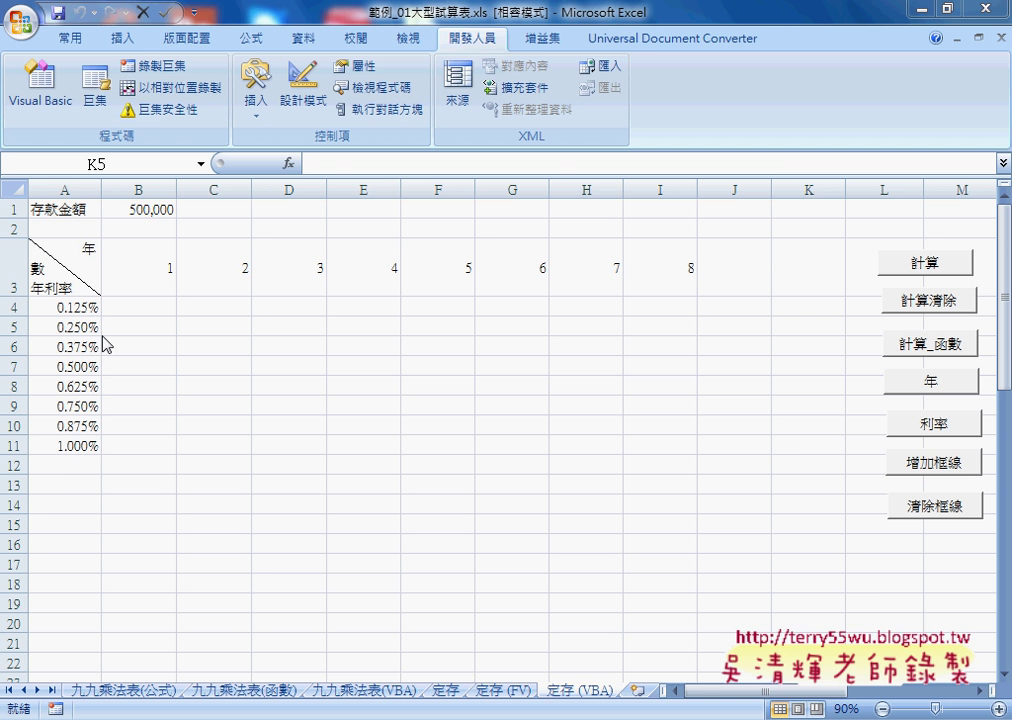
Open Module2's 利率 macro via 指定巨集 and 編輯, then raise and narrow the editor.
right_click(938, 422)
left_click(850, 587)
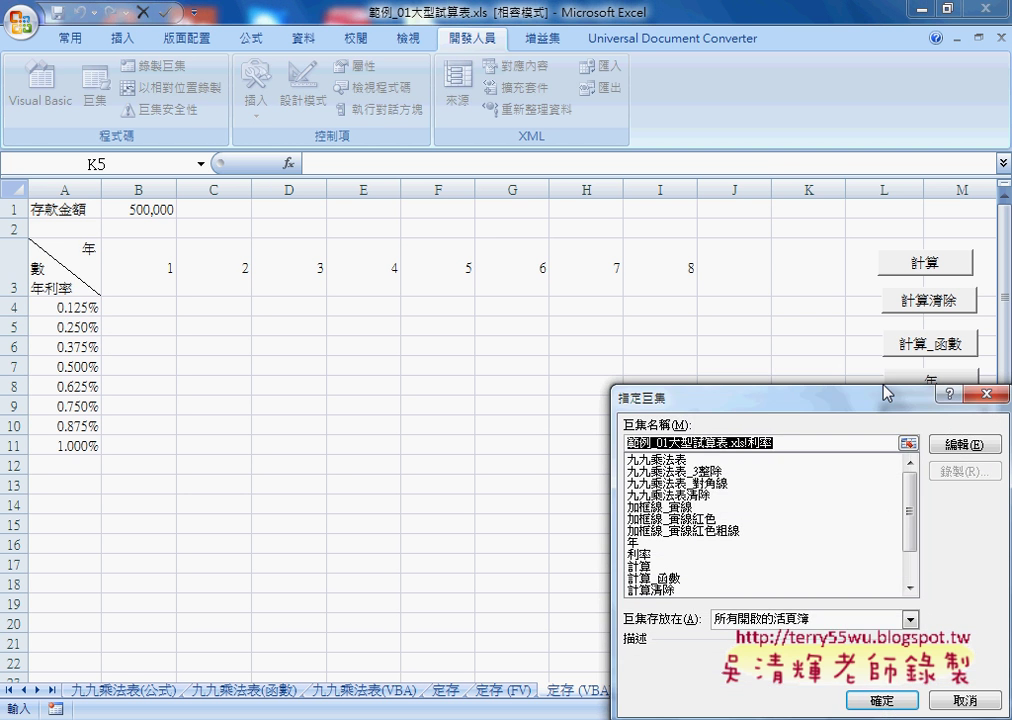
left_click(978, 446)
left_click_drag(637, 258, 639, 136)
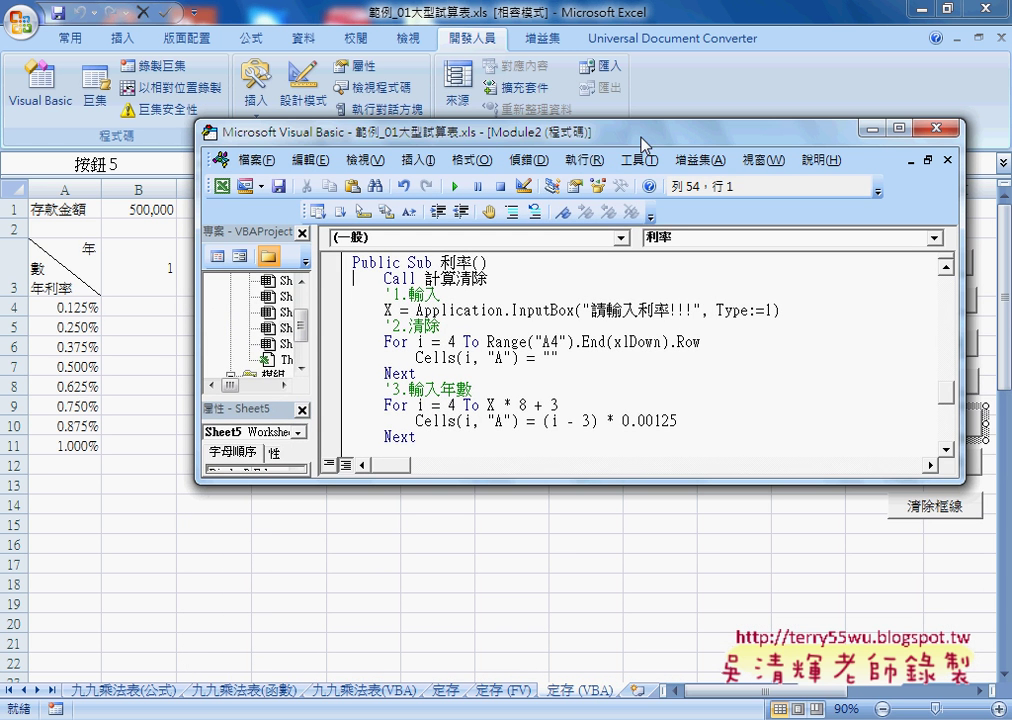
double_click(455, 278)
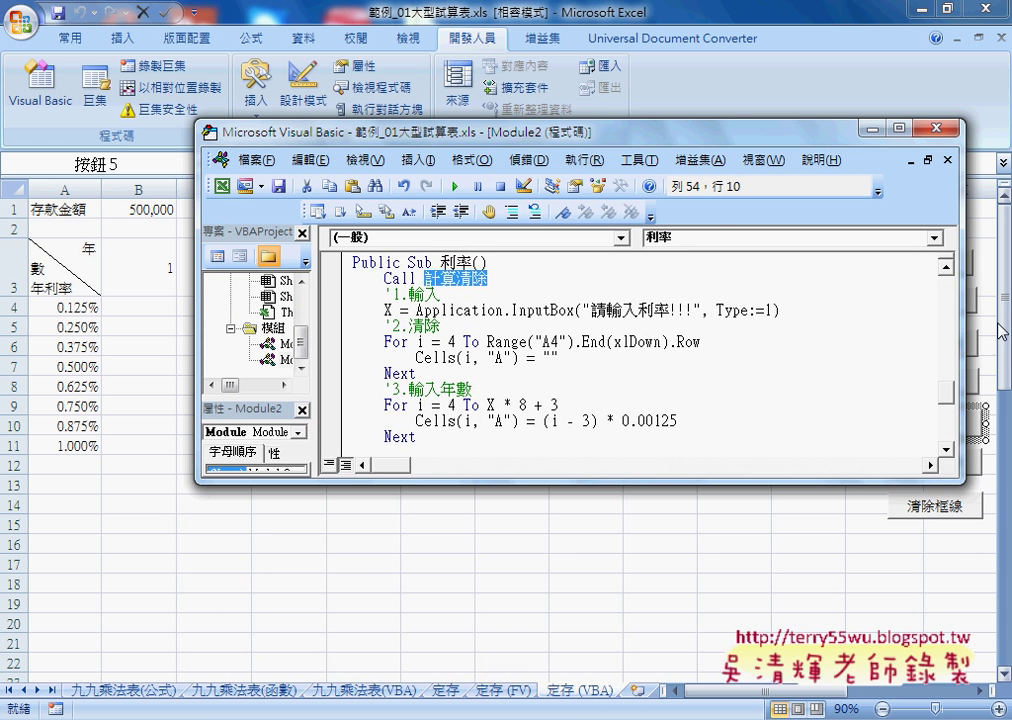
left_click_drag(964, 316, 835, 316)
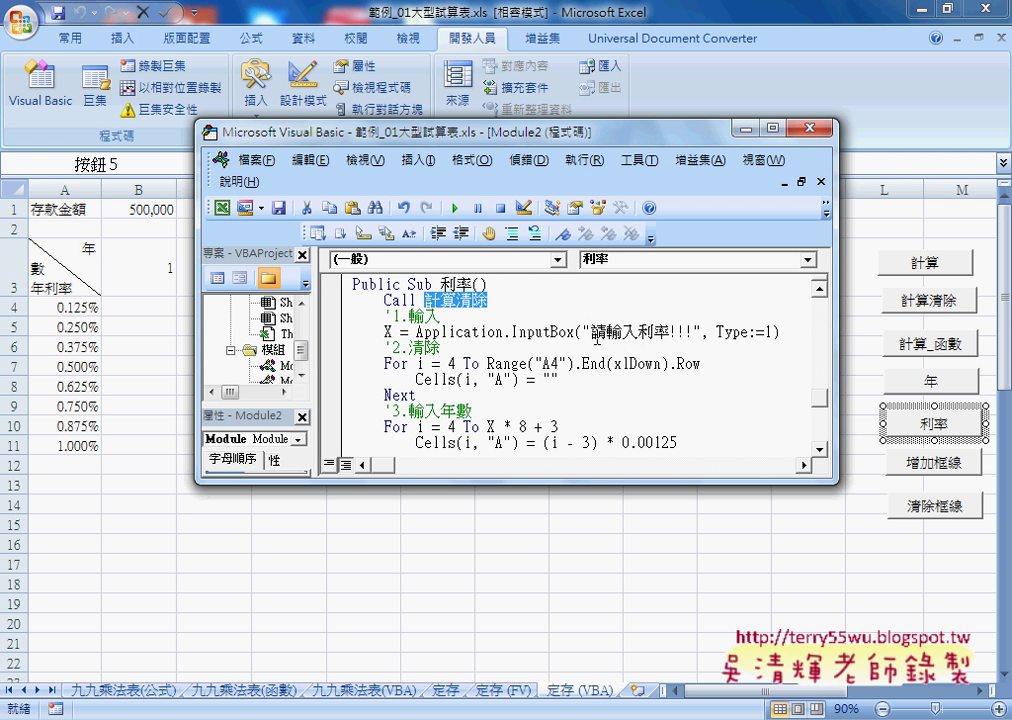
left_click_drag(716, 332, 777, 332)
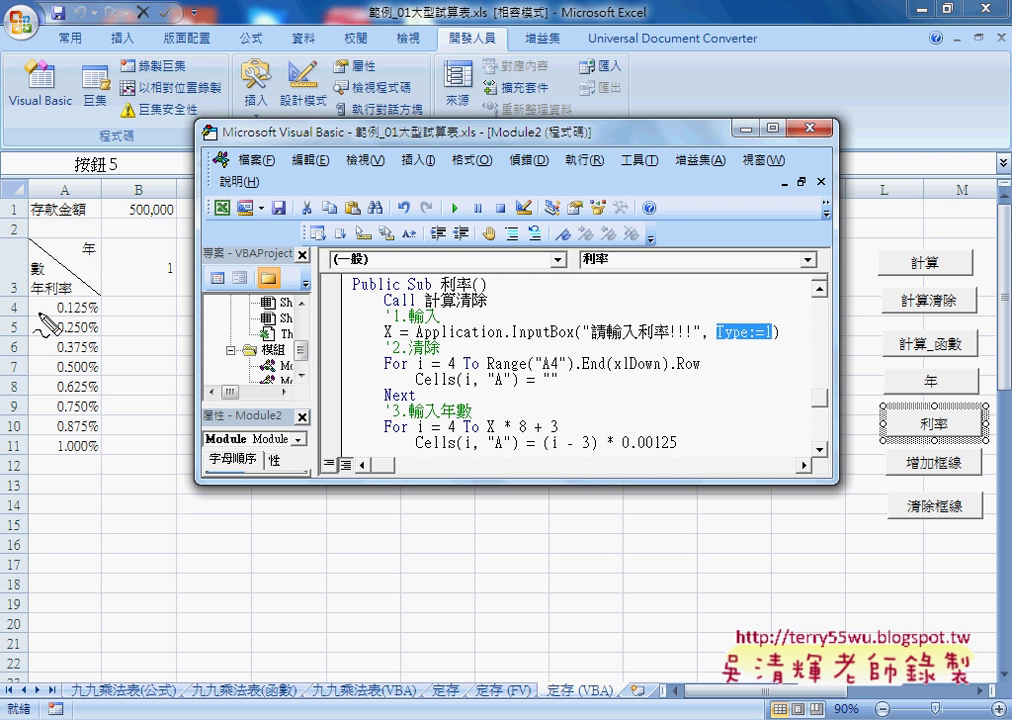
mouse_move(22, 300)
left_mouse_down()
mouse_move(18, 322)
mouse_move(46, 398)
left_mouse_up()
left_click_drag(28, 453, 98, 452)
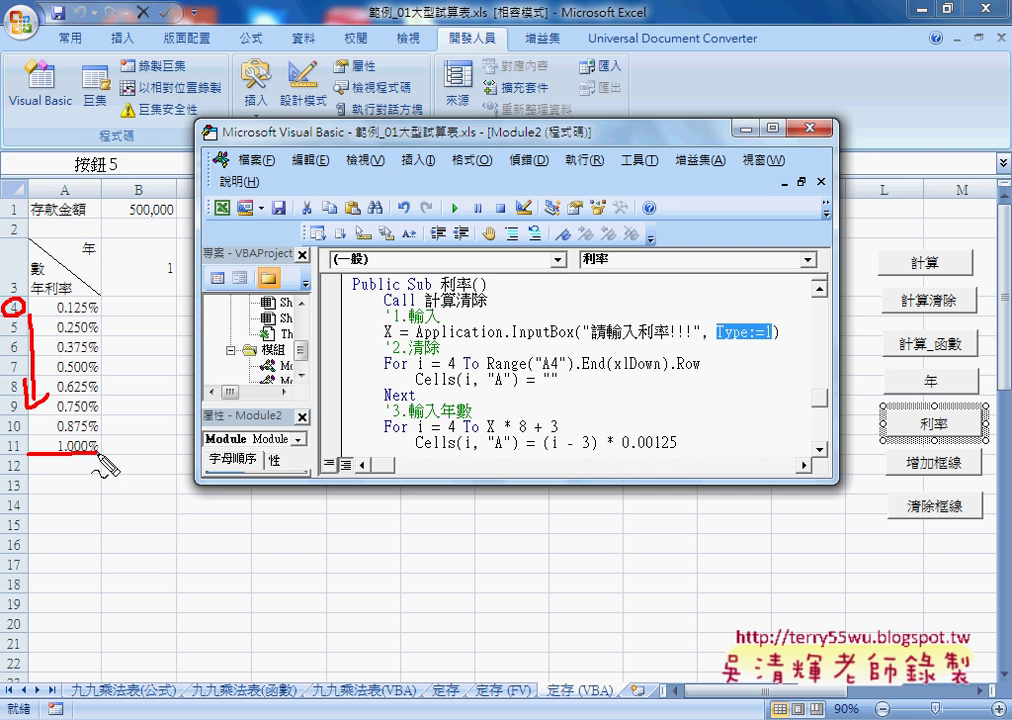
mouse_move(487, 368)
left_mouse_down()
mouse_move(598, 372)
mouse_move(478, 362)
left_mouse_up()
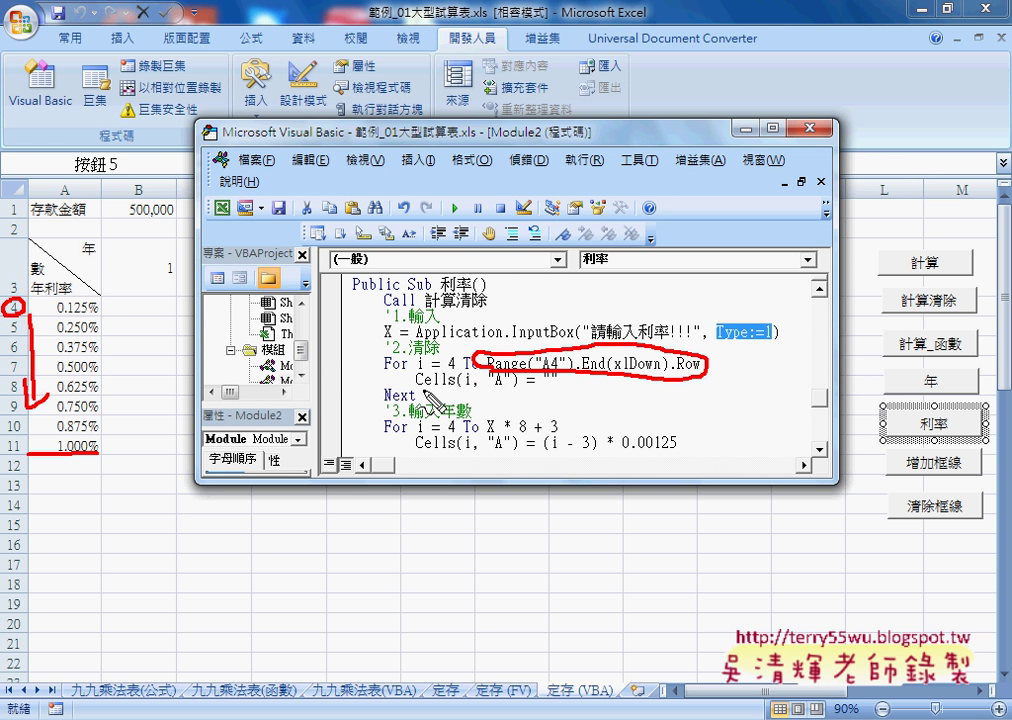
left_click_drag(482, 392, 420, 393)
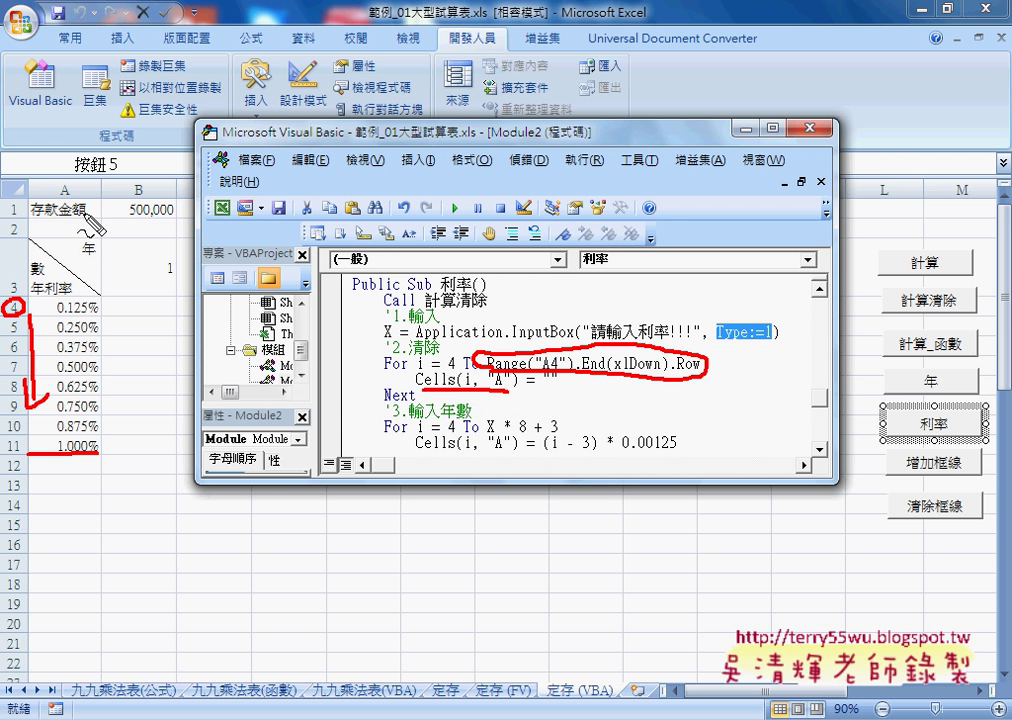
left_click_drag(76, 176, 58, 174)
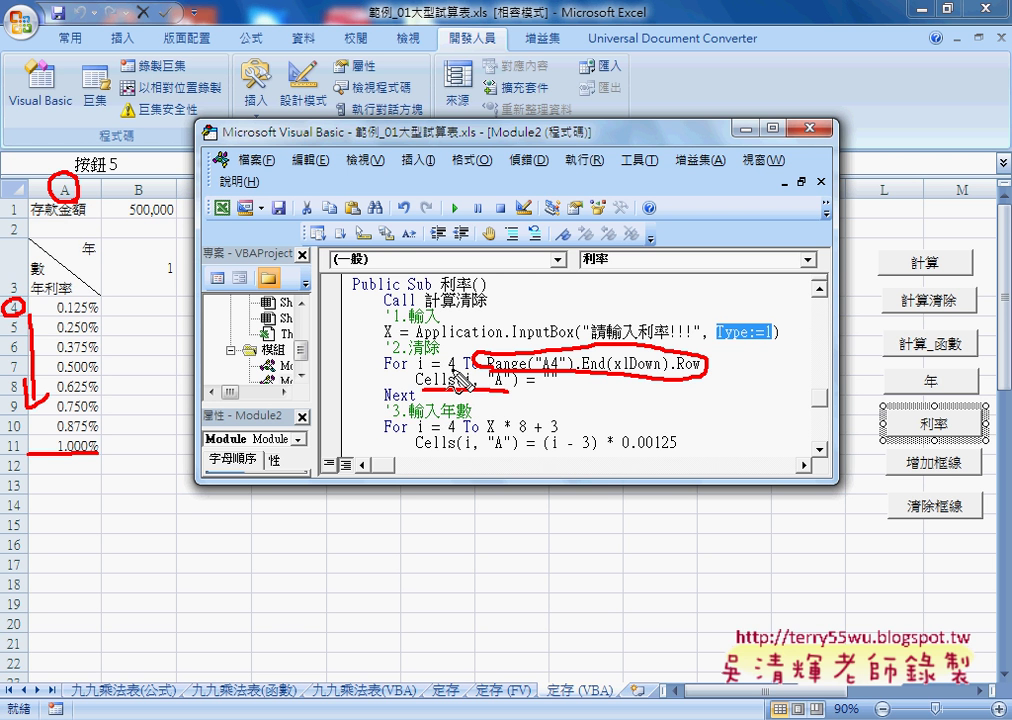
left_click_drag(447, 374, 459, 373)
left_click_drag(547, 380, 571, 380)
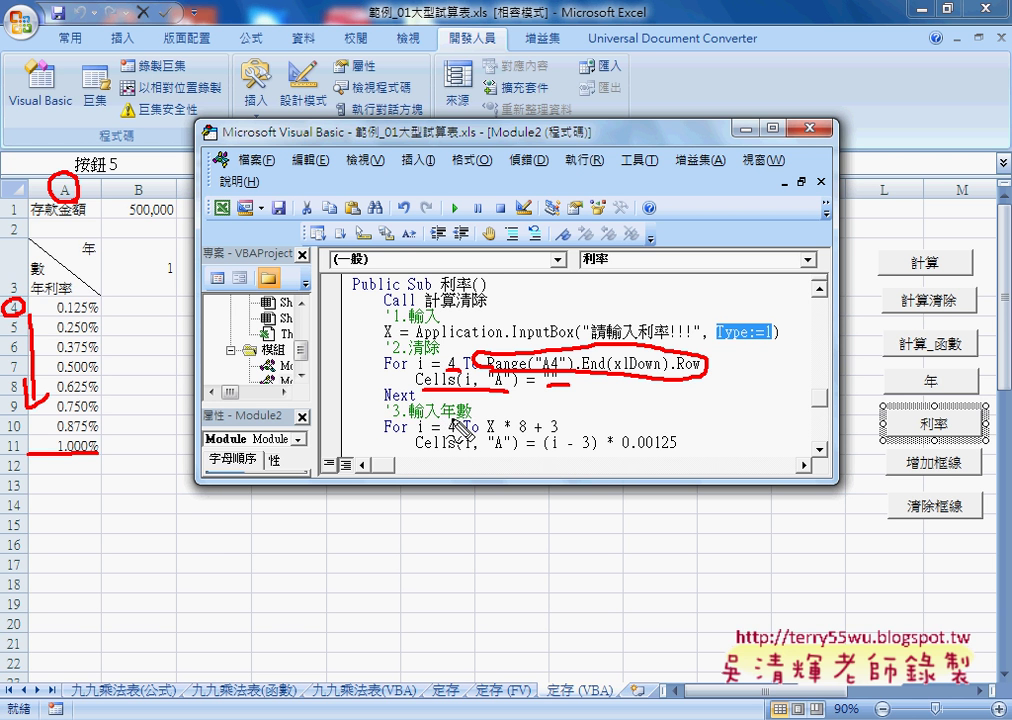
left_click_drag(444, 405, 457, 406)
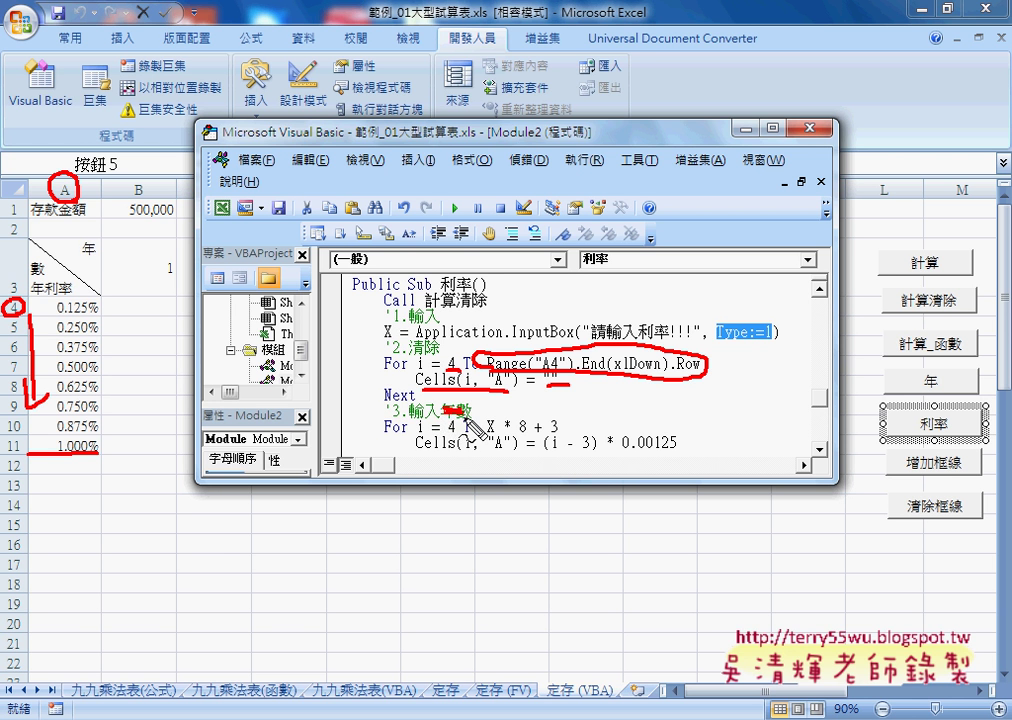
key("Escape")
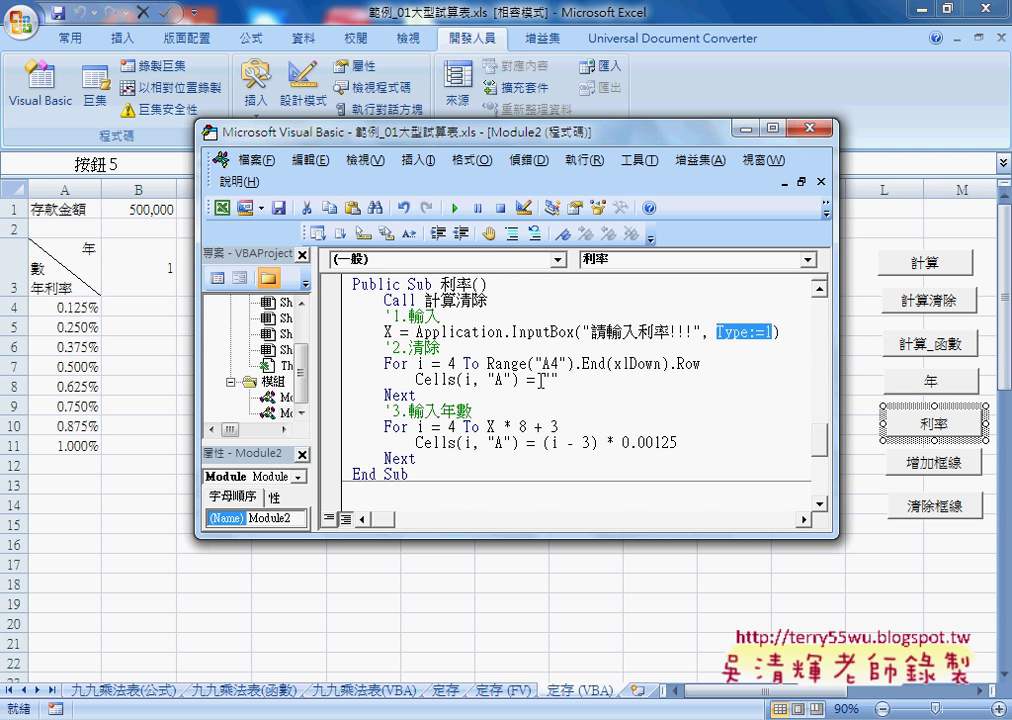
Highlight X * 8 and the + 3 offset in the fill loop's end value.
double_click(491, 427)
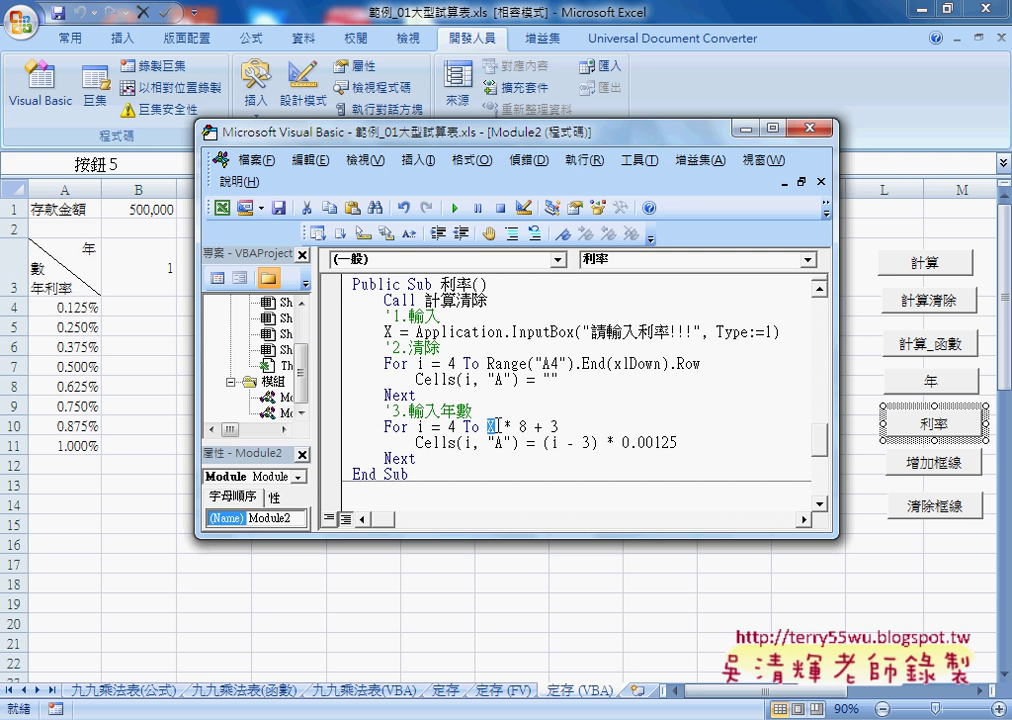
left_click_drag(498, 427, 525, 423)
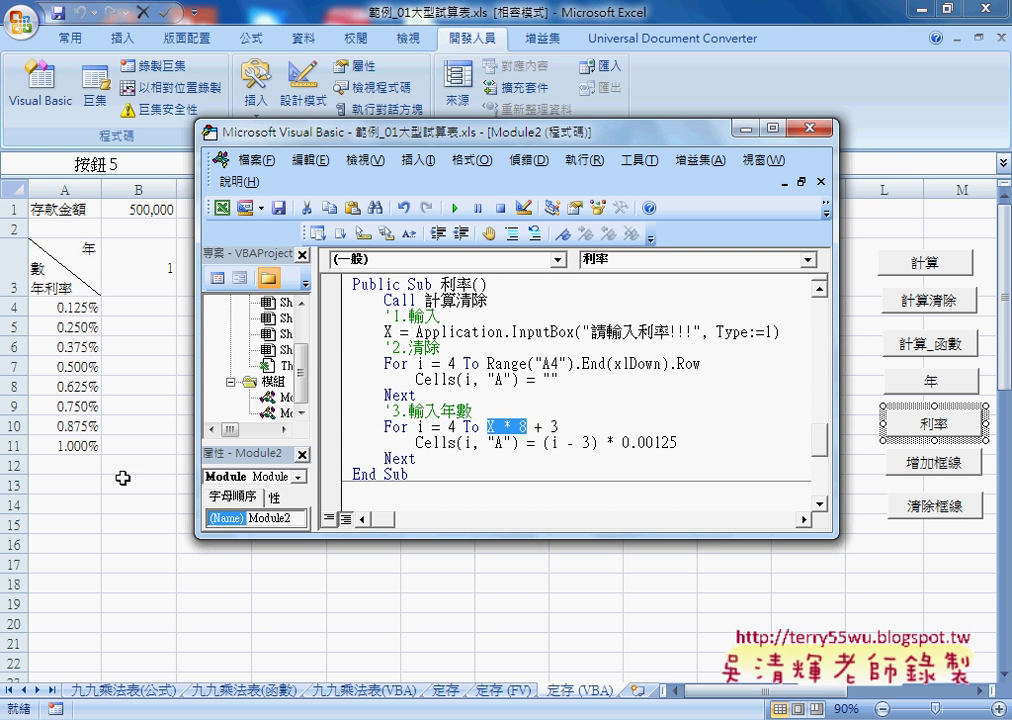
double_click(491, 427)
left_click_drag(492, 427, 530, 427)
left_click_drag(533, 427, 559, 427)
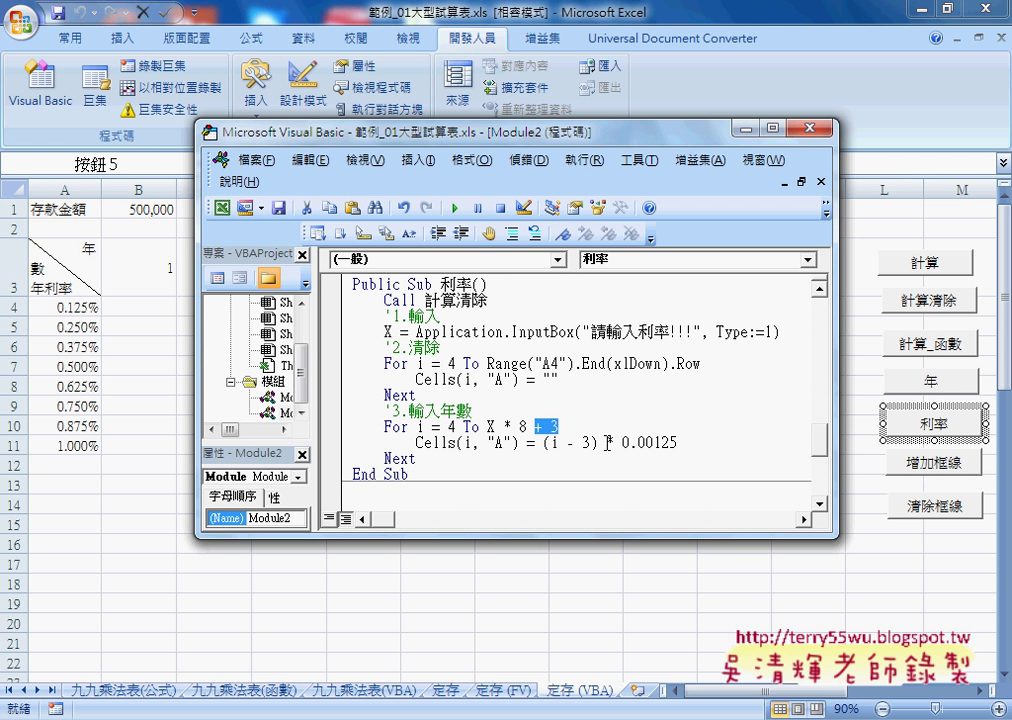
Highlight the (i - 3) term and start value 4, then run the 利率 macro.
left_click_drag(543, 441, 598, 441)
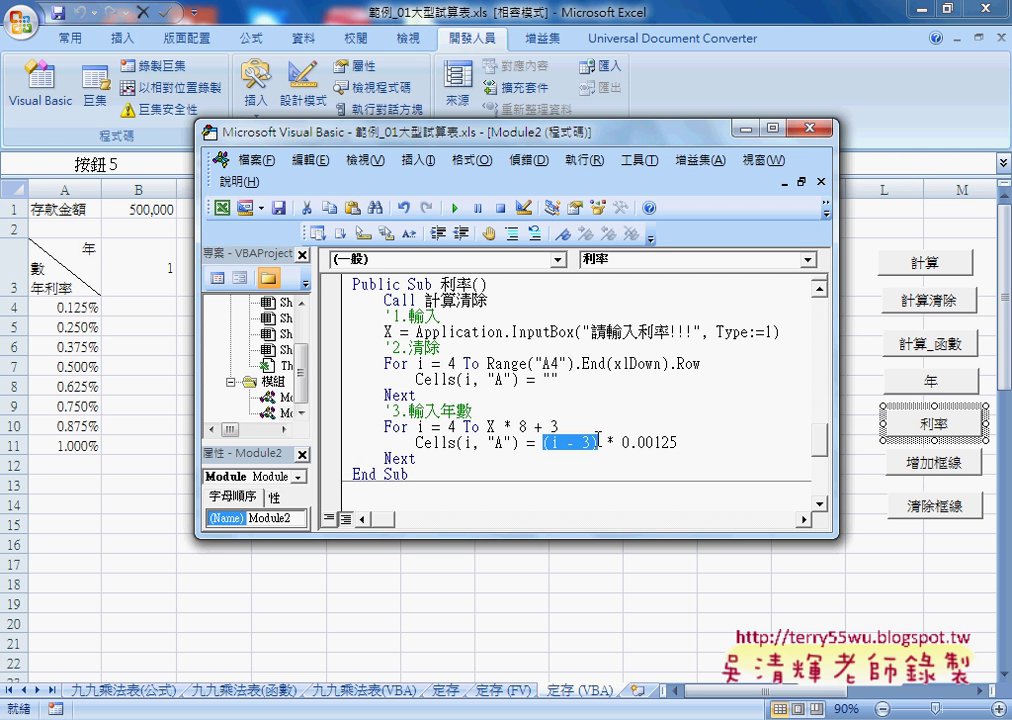
double_click(453, 426)
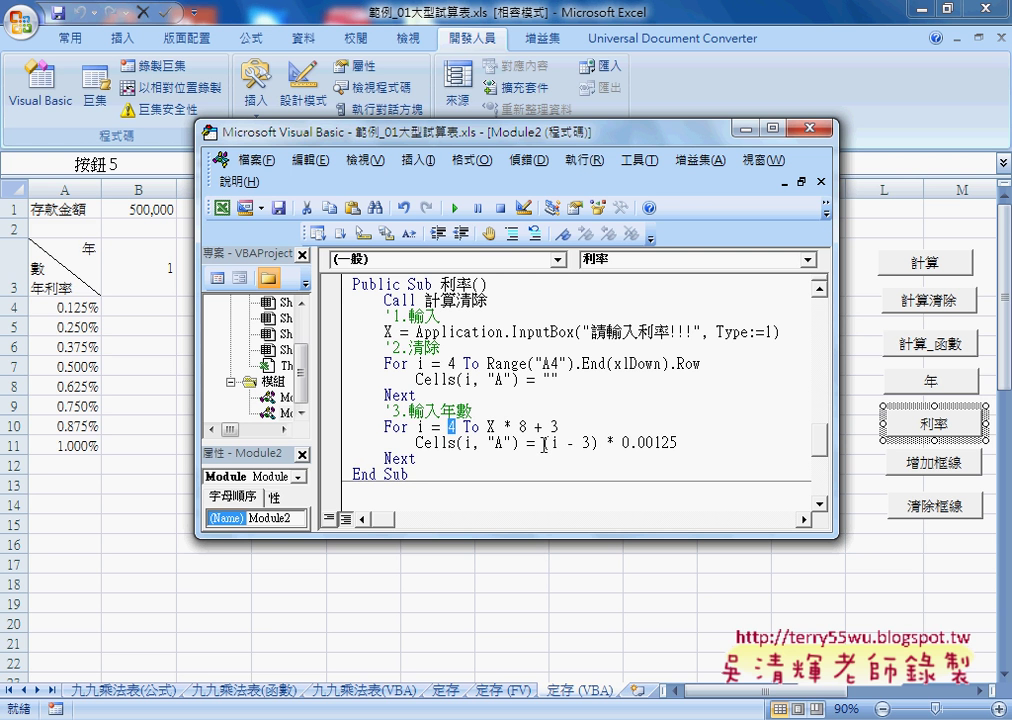
left_click_drag(543, 443, 684, 444)
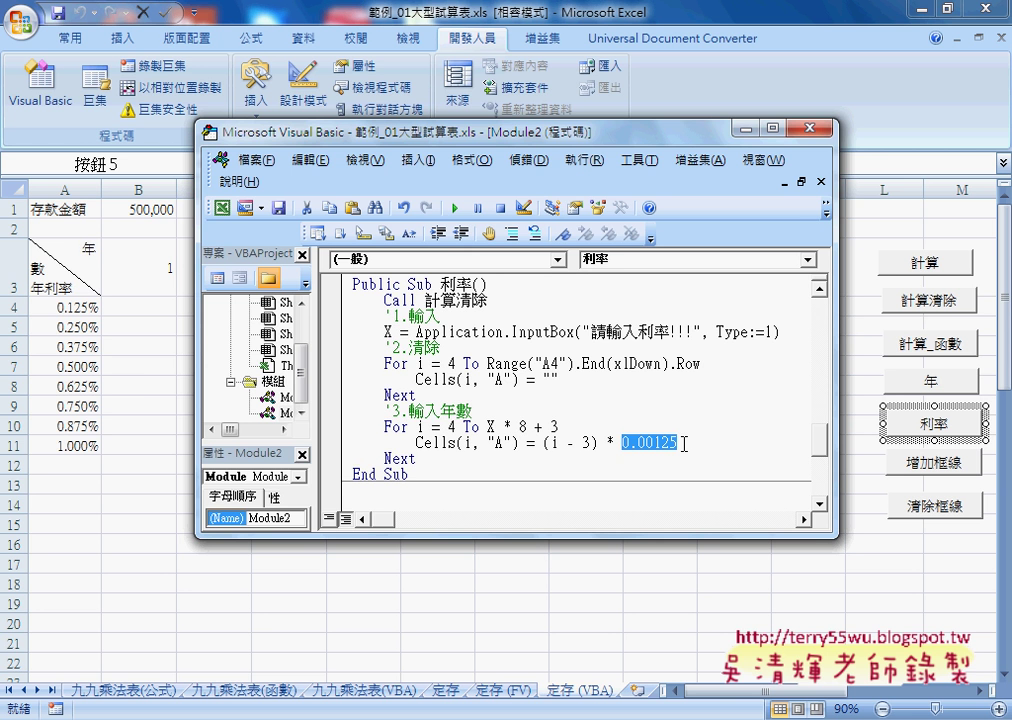
left_click(454, 208)
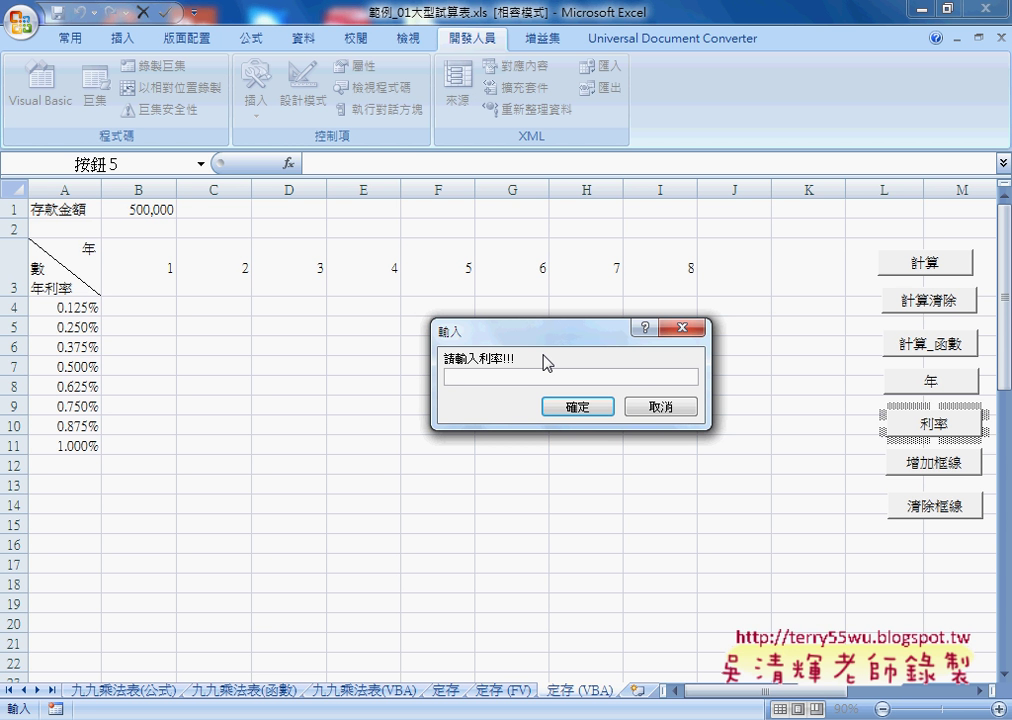
Enter 2 as the rate so column A fills 0.125% to 2.000%.
type("2")
left_click(577, 407)
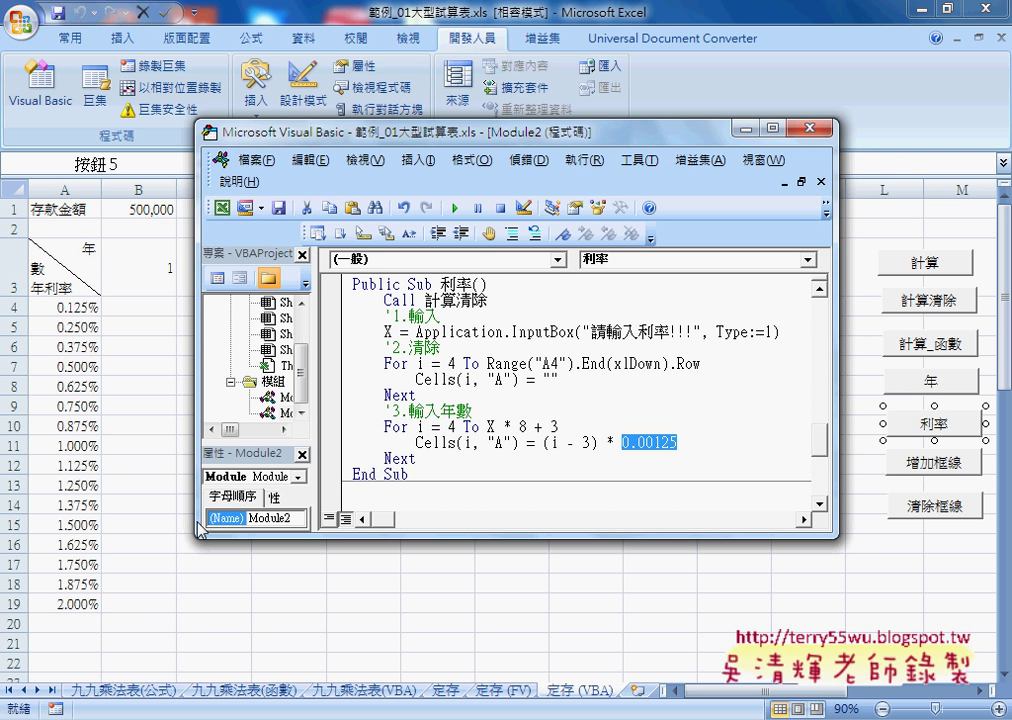
Underline X * 8 and 0.00125, and outline rate blocks A4:A11 and A12:A19.
double_click(491, 427)
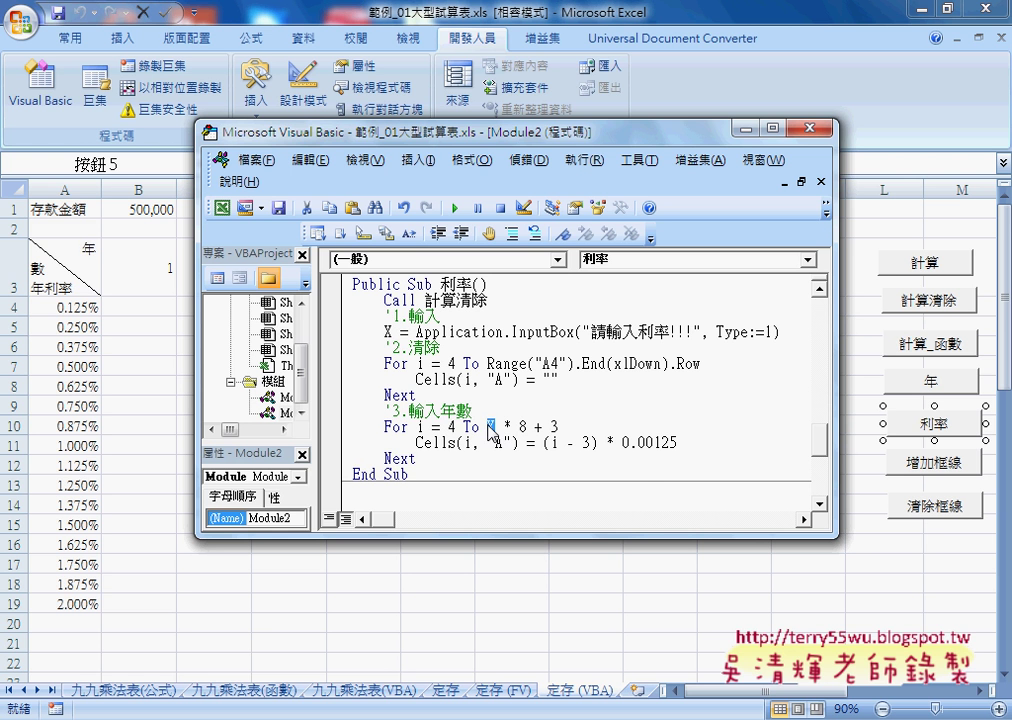
left_click_drag(489, 436, 530, 440)
left_click_drag(621, 452, 676, 451)
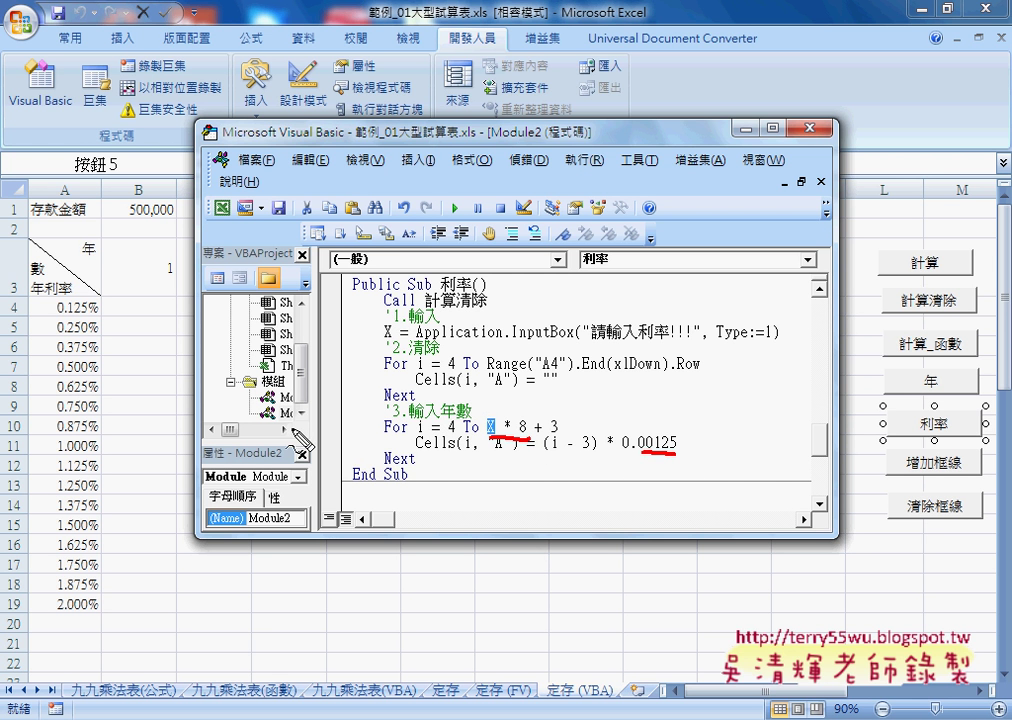
mouse_move(32, 298)
left_mouse_down()
mouse_move(32, 386)
mouse_move(108, 455)
left_mouse_up()
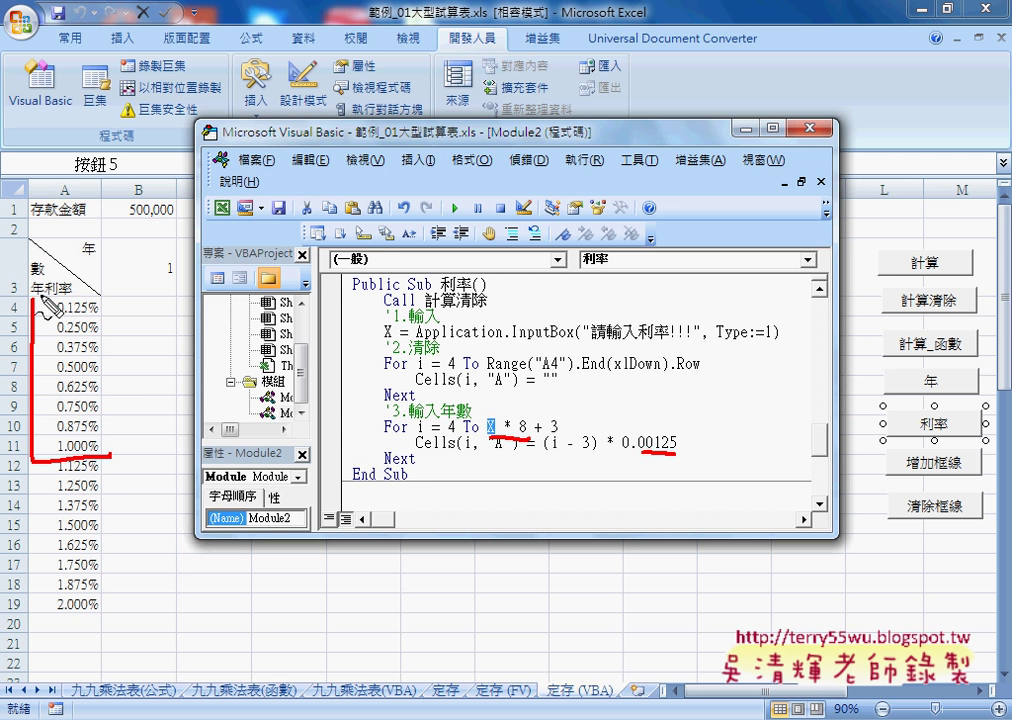
left_click_drag(32, 292, 100, 430)
left_click_drag(36, 458, 30, 605)
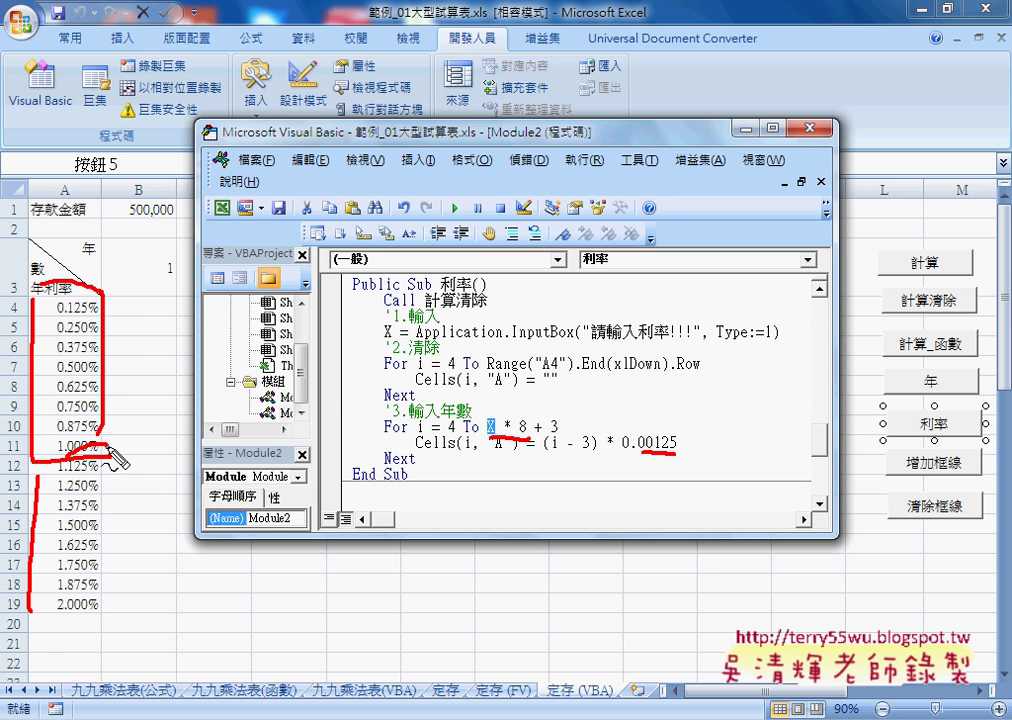
left_click_drag(38, 455, 35, 606)
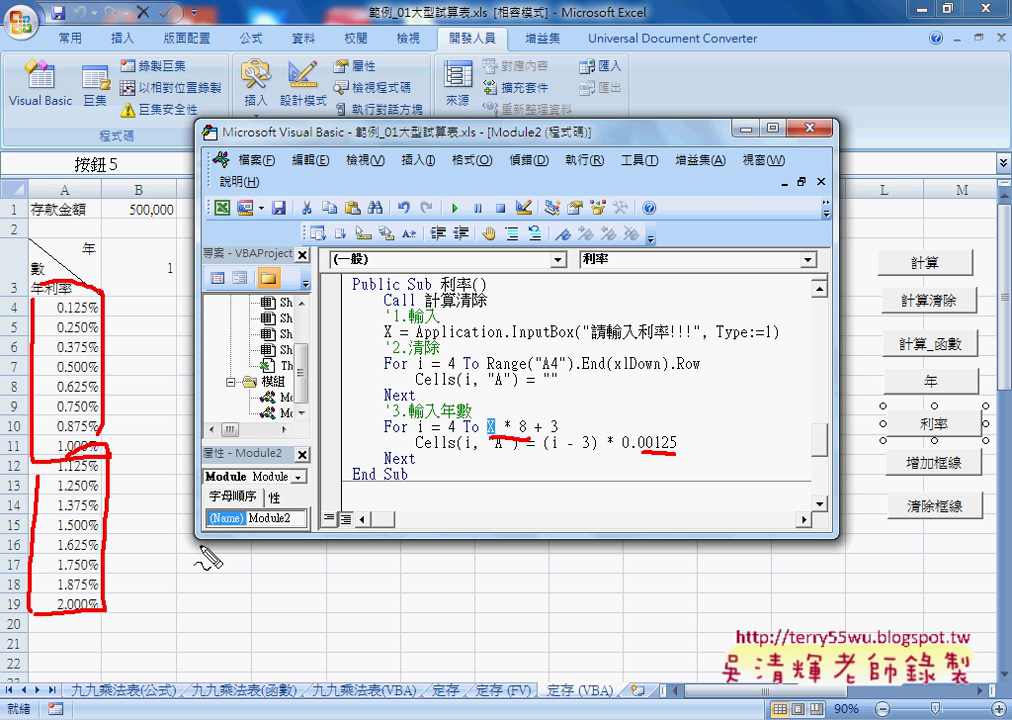
Circle the 年 button, clear the annotations, and bring the worksheet to the front.
left_click_drag(935, 367, 933, 448)
key("Escape")
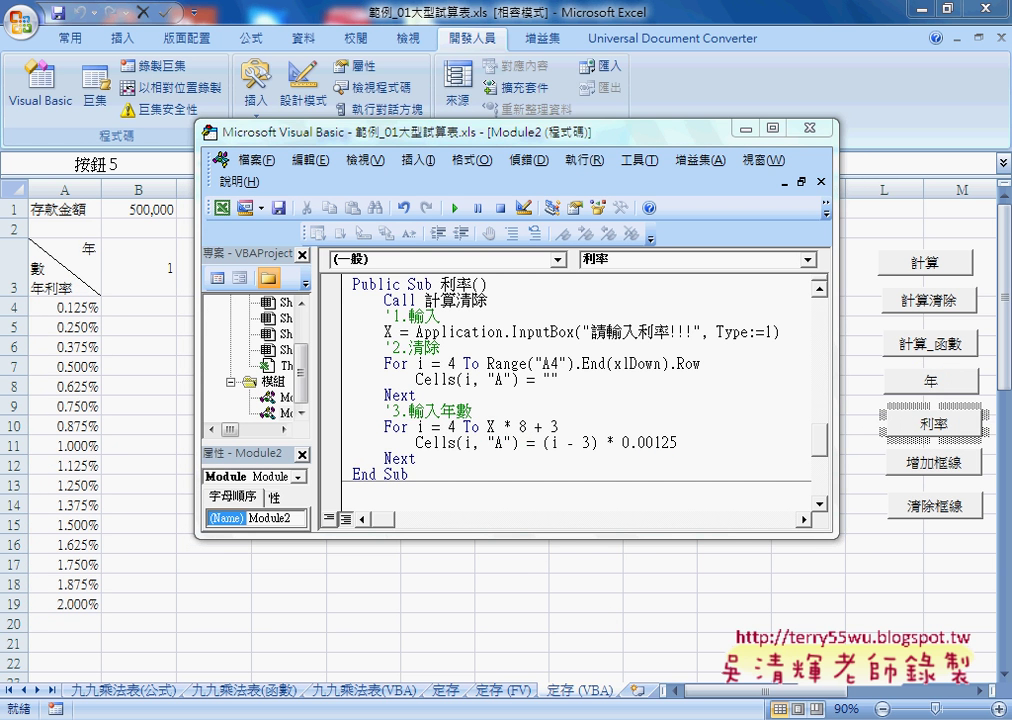
double_click(491, 427)
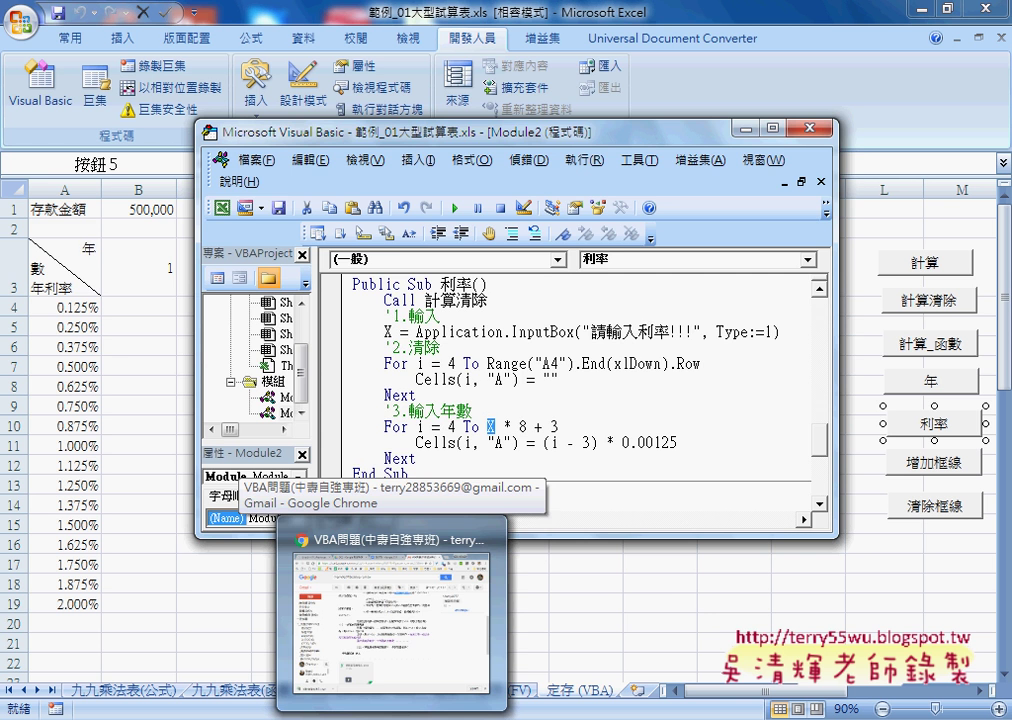
left_click(668, 620)
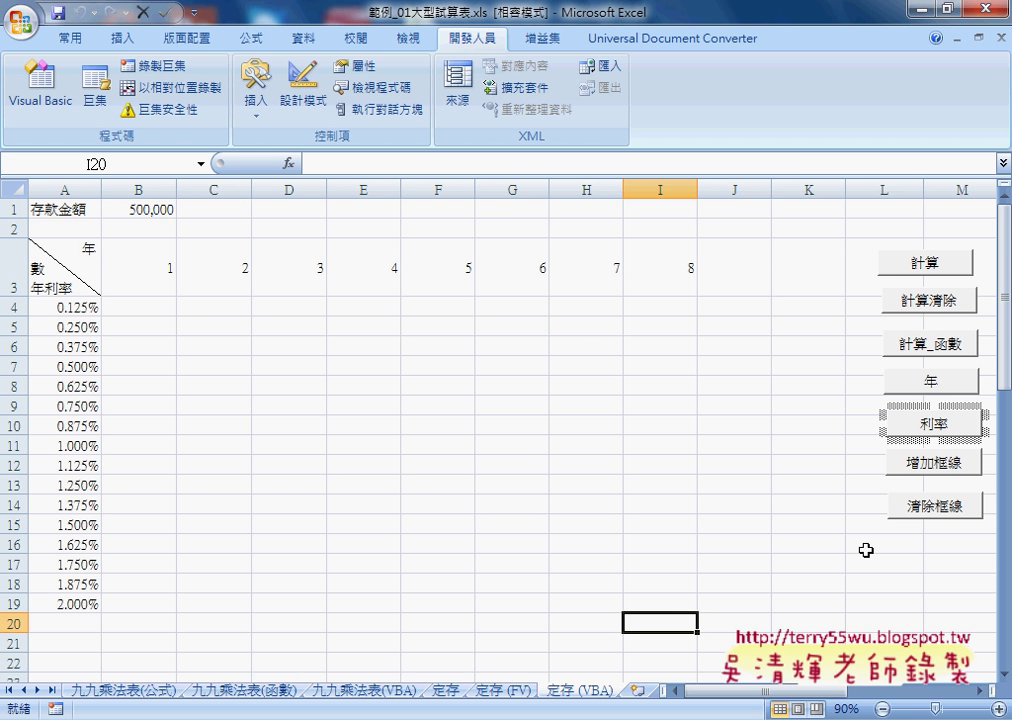